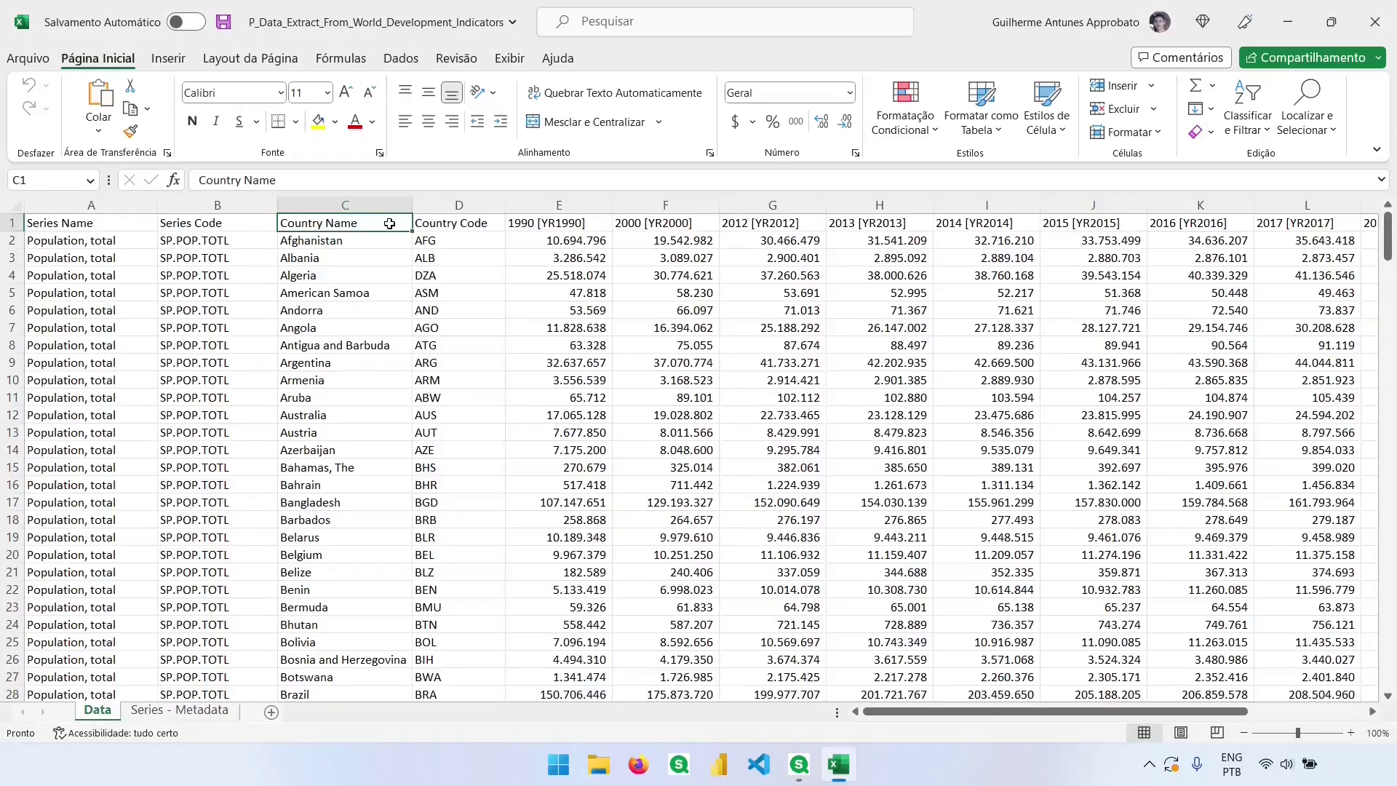
Review Excel's country names and 1990–2015 year columns, then bring up Qlik Sense and the course folder
{"action": "left_click_drag", "start_coordinate": [395, 222], "coordinate": [389, 518]}
{"action": "left_click_drag", "start_coordinate": [551, 222], "coordinate": [575, 346]}
{"action": "left_click", "coordinate": [665, 223]}
{"action": "left_click", "coordinate": [773, 222]}
{"action": "left_click", "coordinate": [864, 223]}
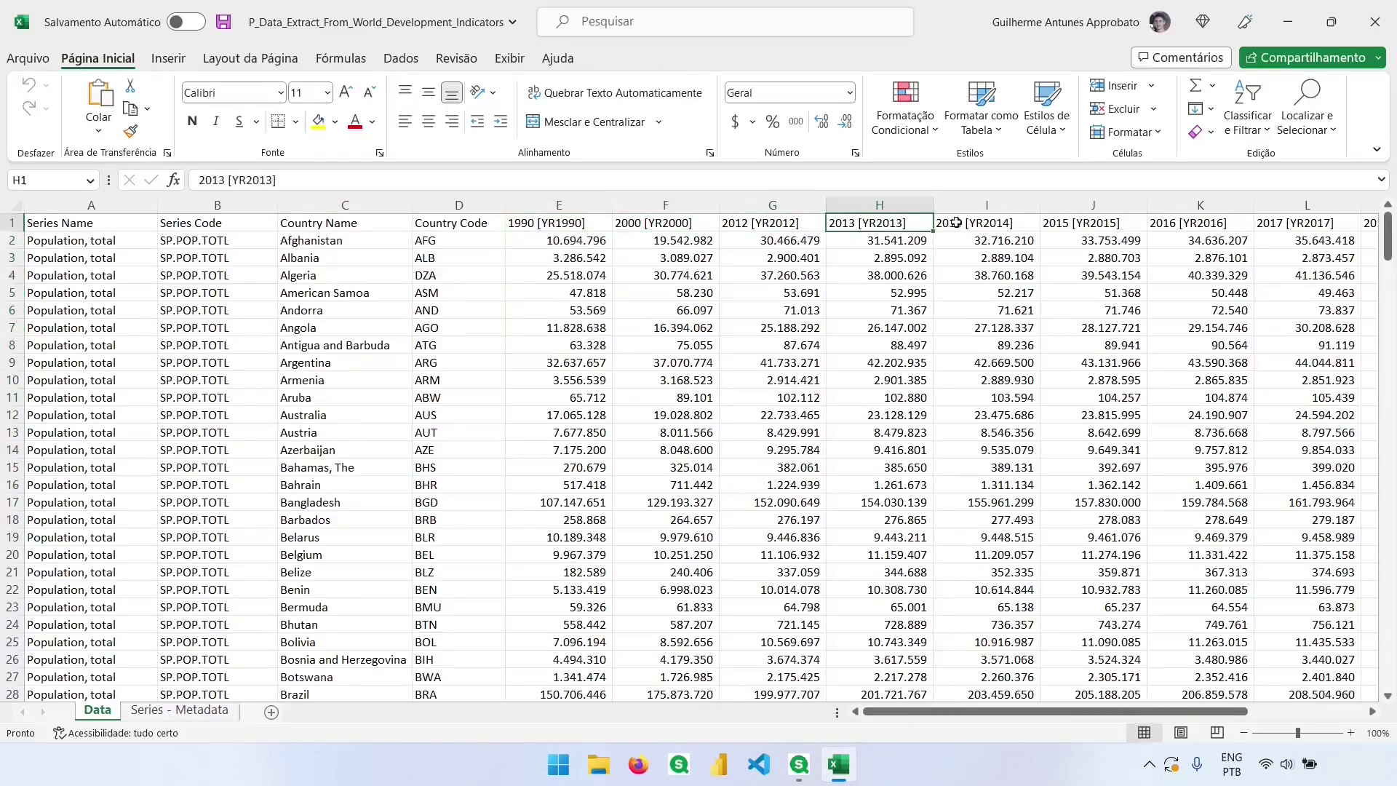
{"action": "left_click", "coordinate": [955, 223]}
{"action": "left_click", "coordinate": [1082, 223]}
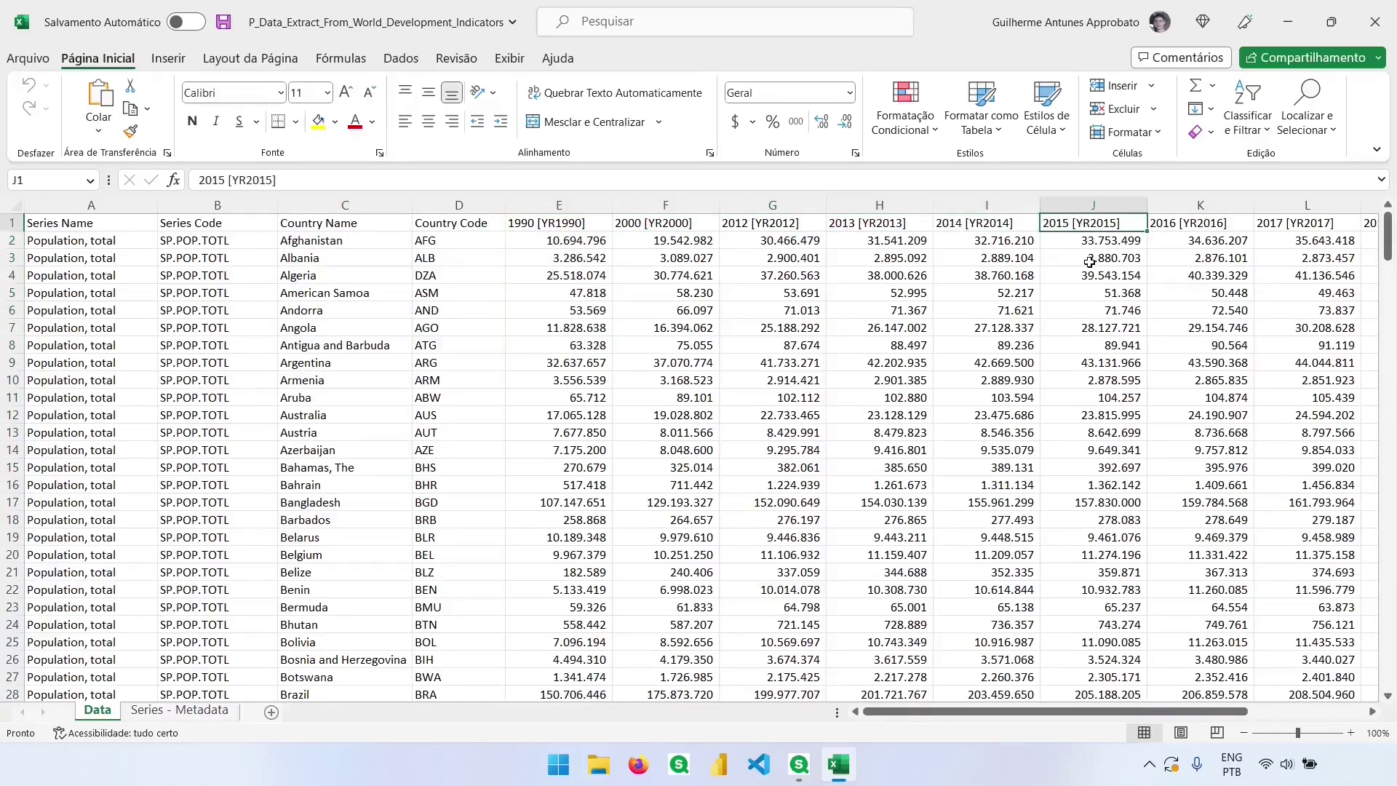
{"action": "left_click", "coordinate": [798, 764]}
{"action": "left_click", "coordinate": [598, 764]}
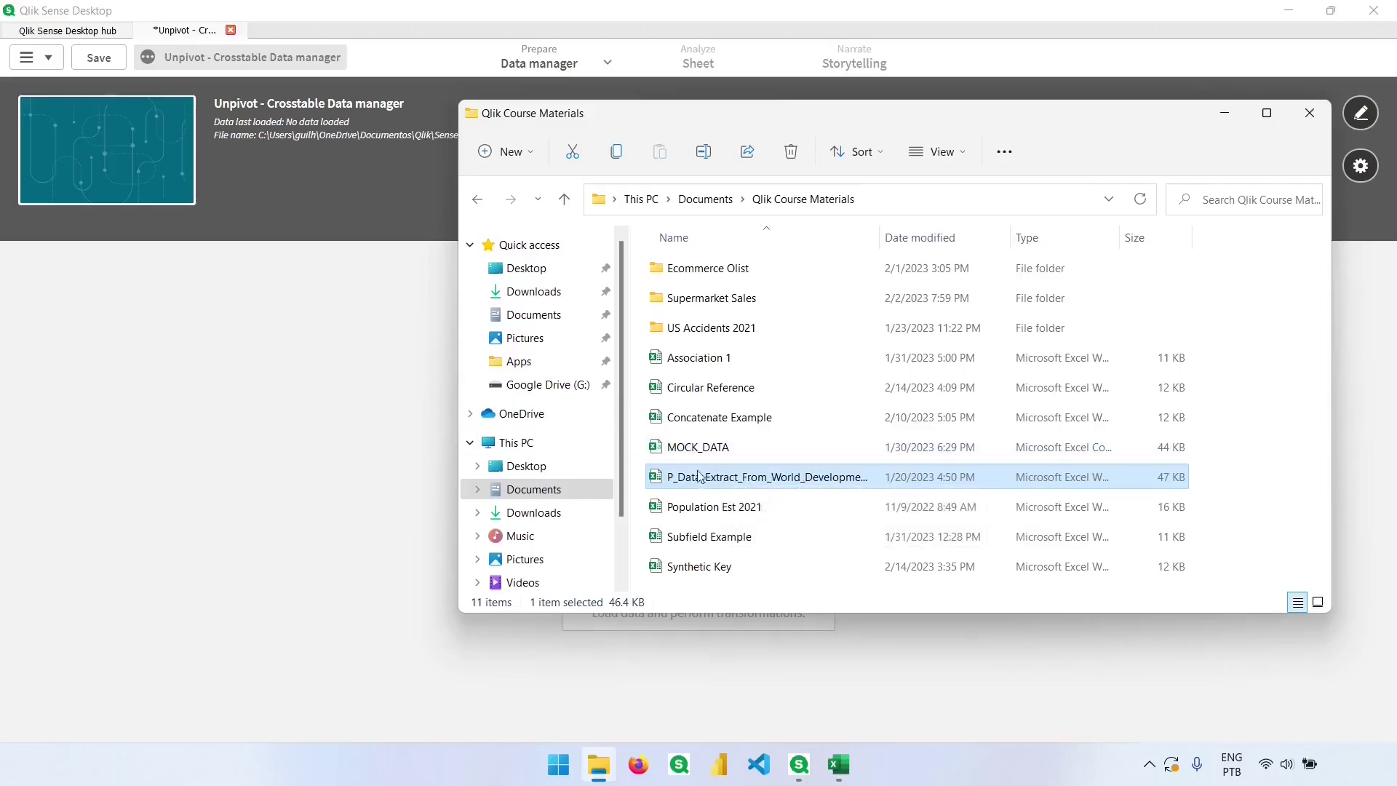
Add the World Development Indicators workbook's Data table to the app, excluding Series Name and Series Code
{"action": "left_click_drag", "start_coordinate": [692, 480], "coordinate": [382, 424]}
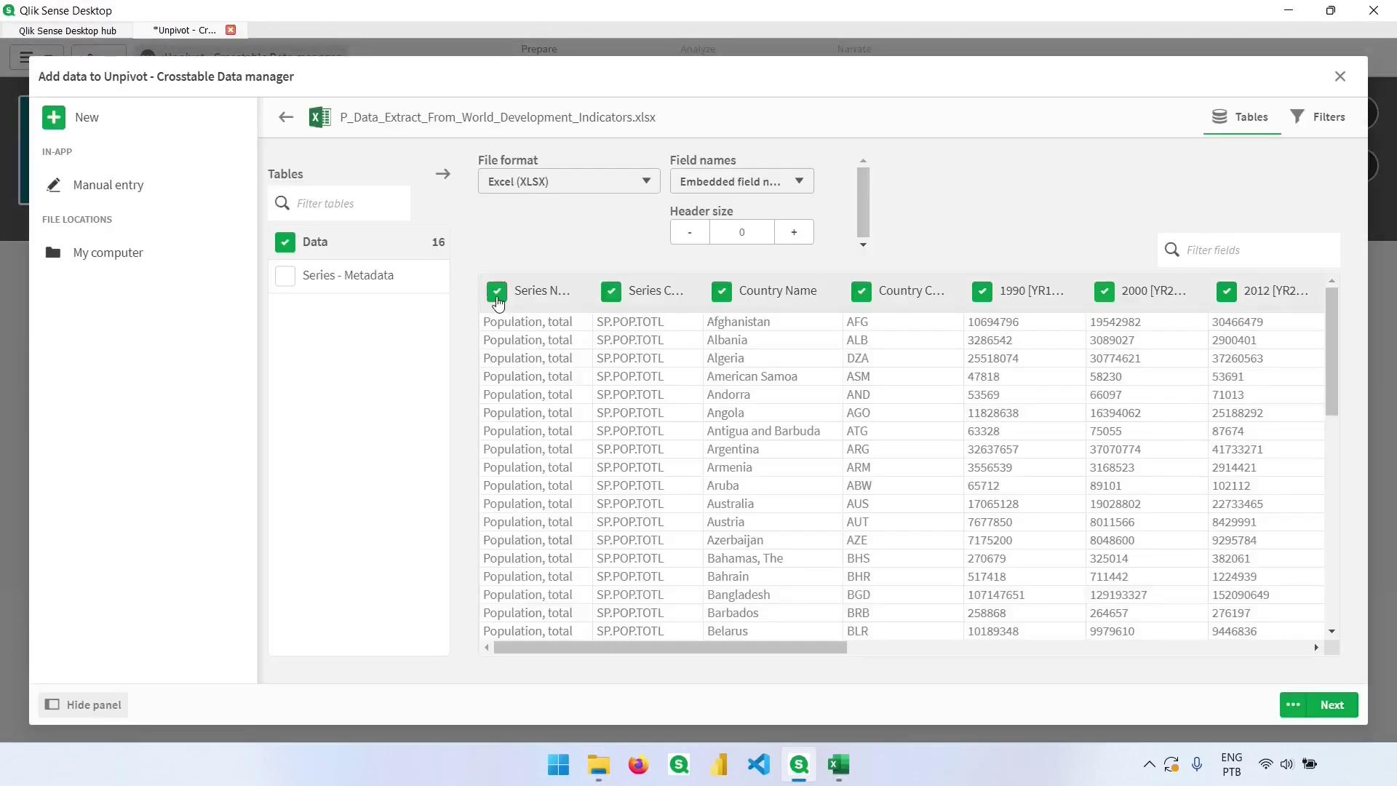
{"action": "left_click", "coordinate": [497, 291]}
{"action": "left_click", "coordinate": [612, 298]}
{"action": "left_click", "coordinate": [901, 301]}
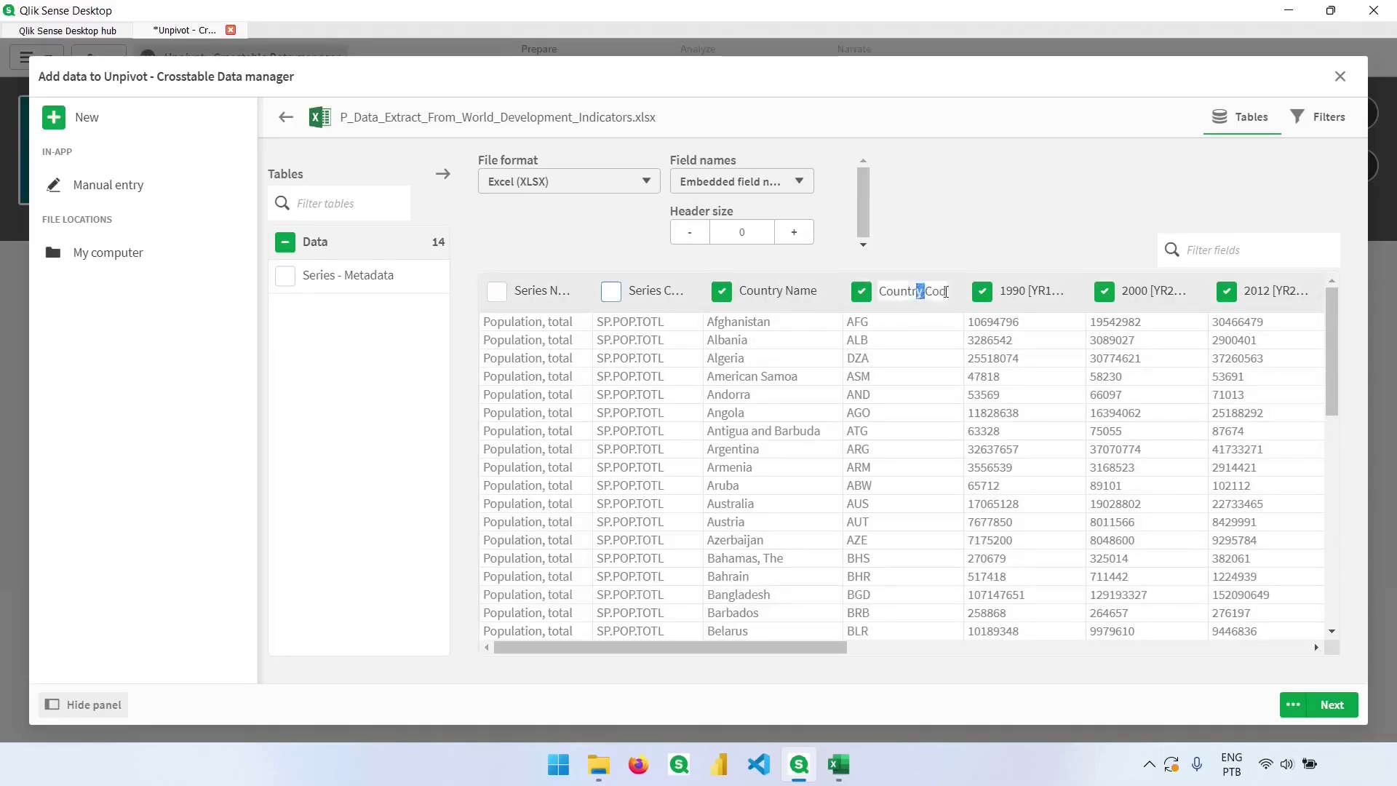
{"action": "left_click", "coordinate": [919, 291]}
{"action": "mouse_move", "coordinate": [836, 646]}
{"action": "left_mouse_down"}
{"action": "mouse_move", "coordinate": [1199, 646]}
{"action": "mouse_move", "coordinate": [829, 646]}
{"action": "left_mouse_up"}
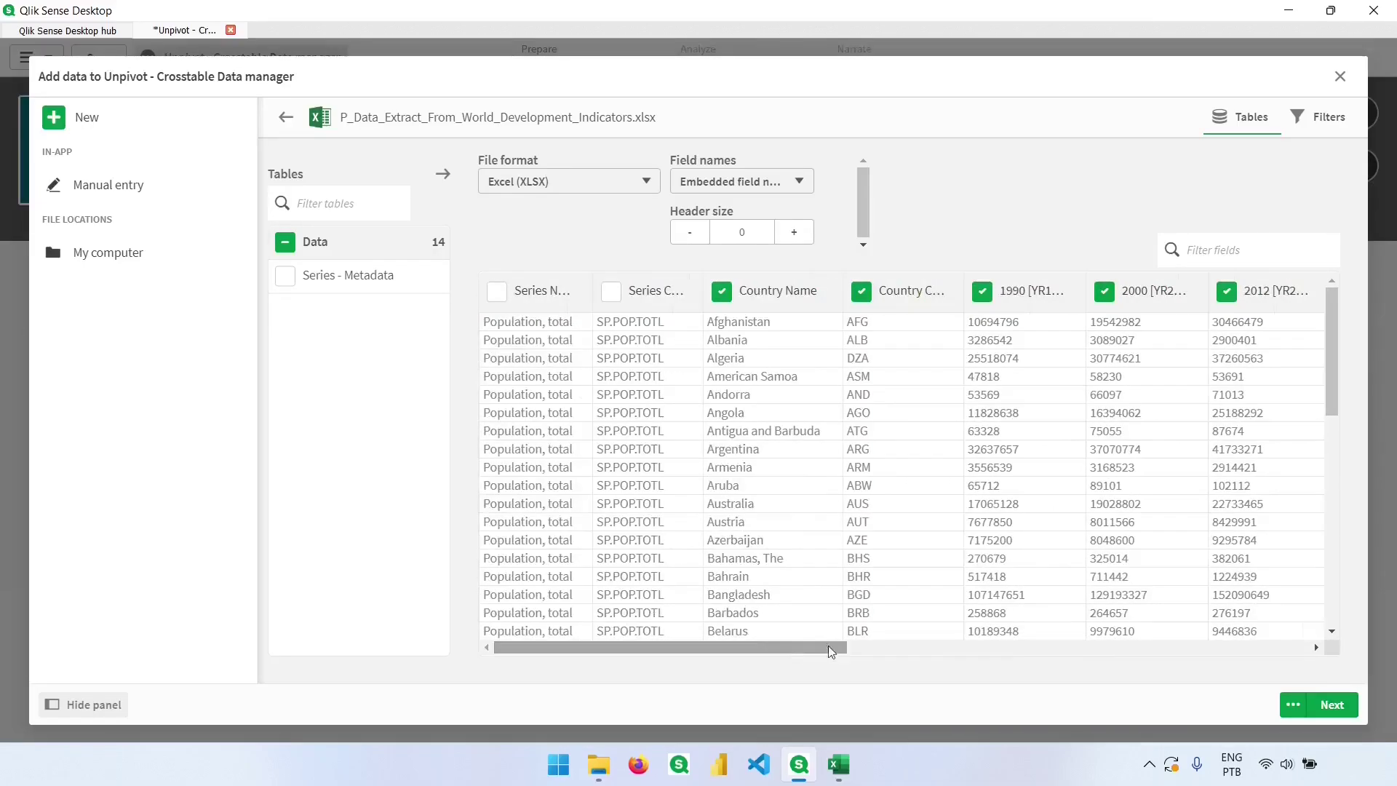
{"action": "left_click", "coordinate": [1337, 706]}
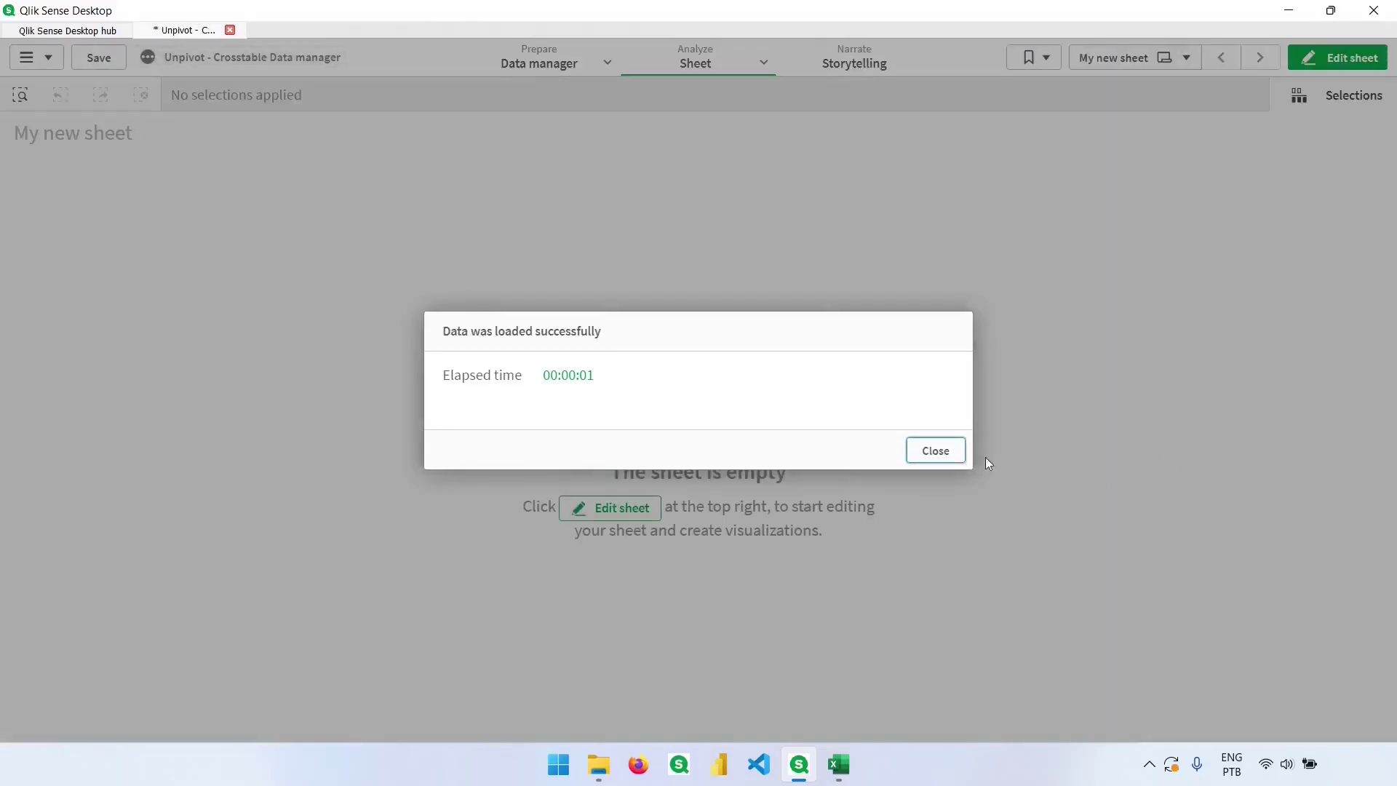
Place a bar chart at the top left of My new sheet in edit mode
{"action": "left_click", "coordinate": [936, 451]}
{"action": "left_click", "coordinate": [1313, 64]}
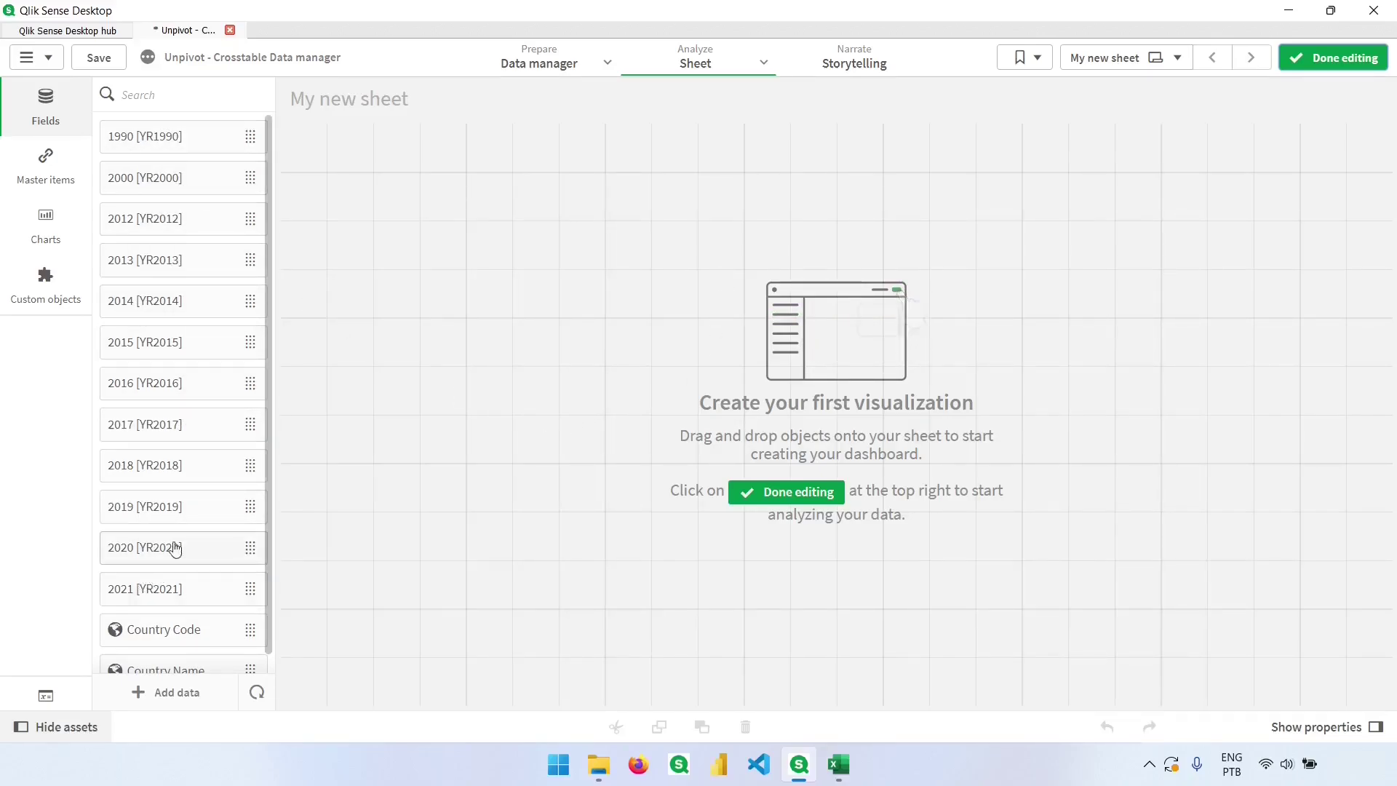
{"action": "left_click", "coordinate": [48, 231]}
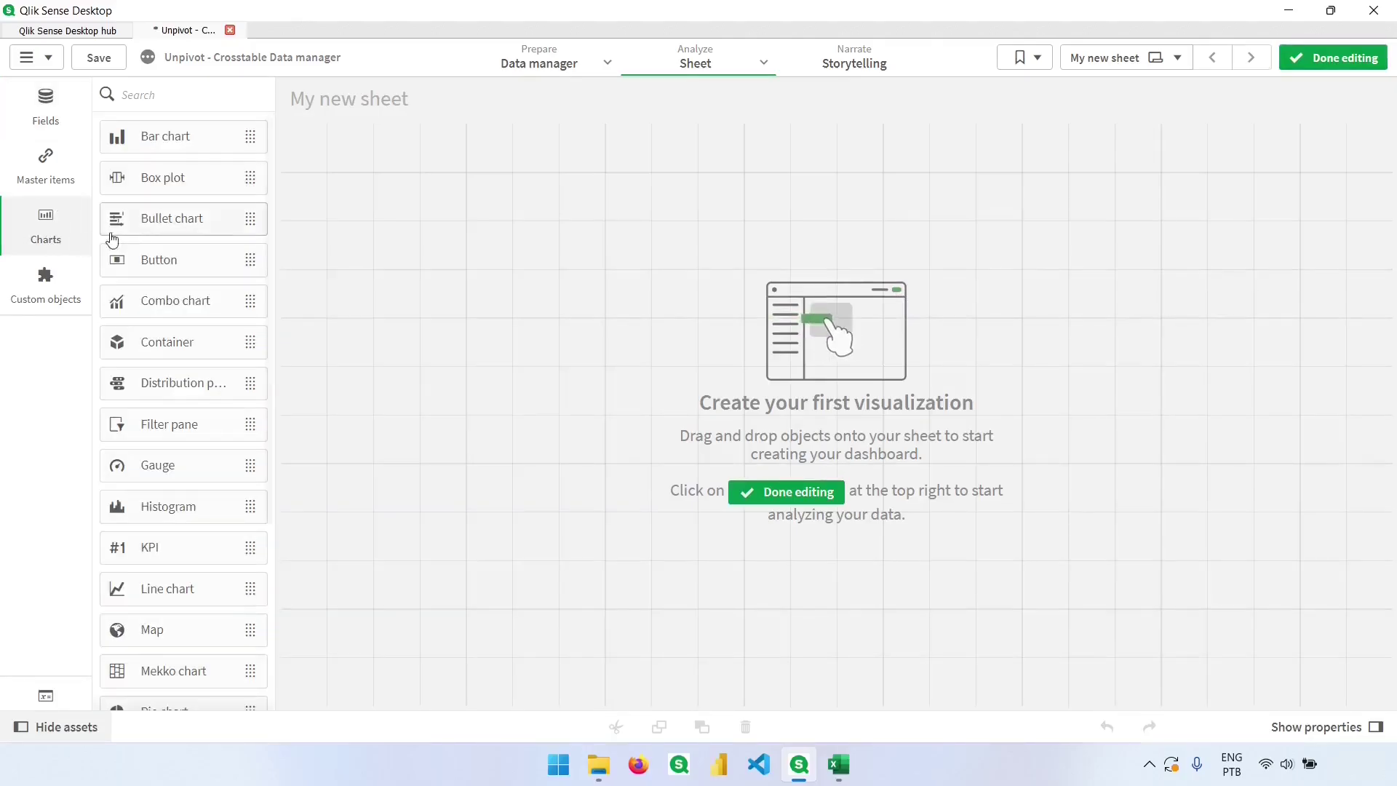
{"action": "left_click_drag", "start_coordinate": [178, 140], "coordinate": [531, 284]}
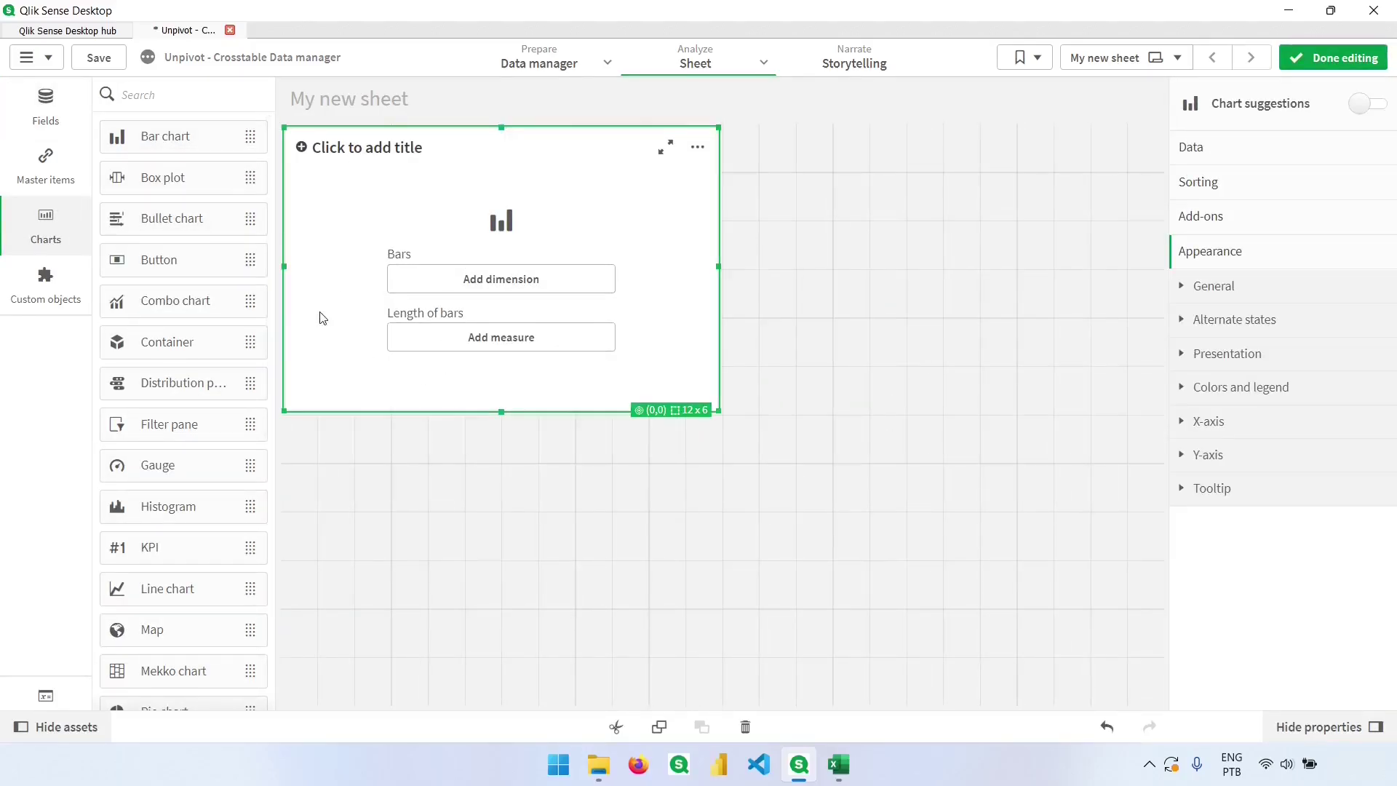
Add Sum measures for 2012 [YR2012], 2013 [YR2013] and 2014 [YR2014] to the bar chart
{"action": "left_click", "coordinate": [509, 346]}
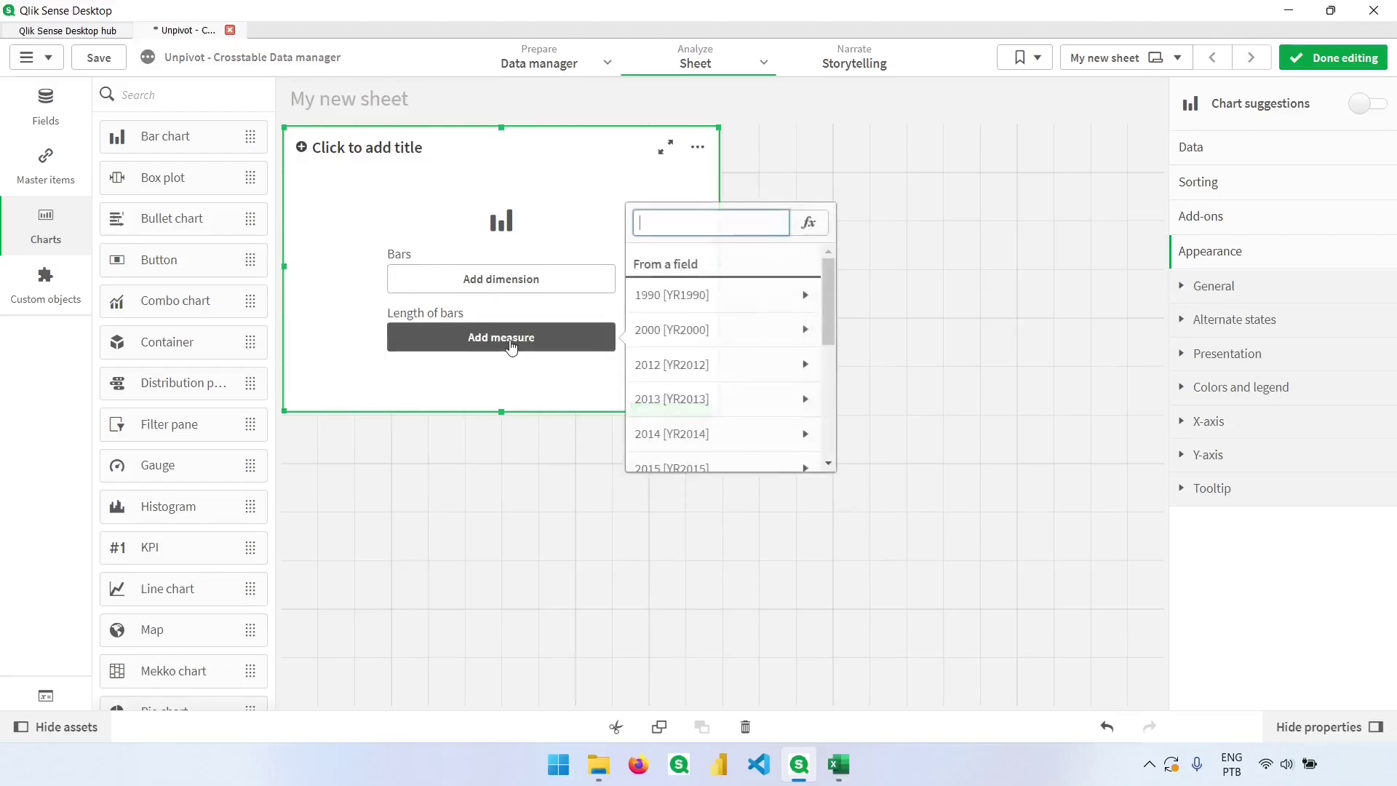
{"action": "left_click", "coordinate": [711, 371]}
{"action": "left_click", "coordinate": [711, 287]}
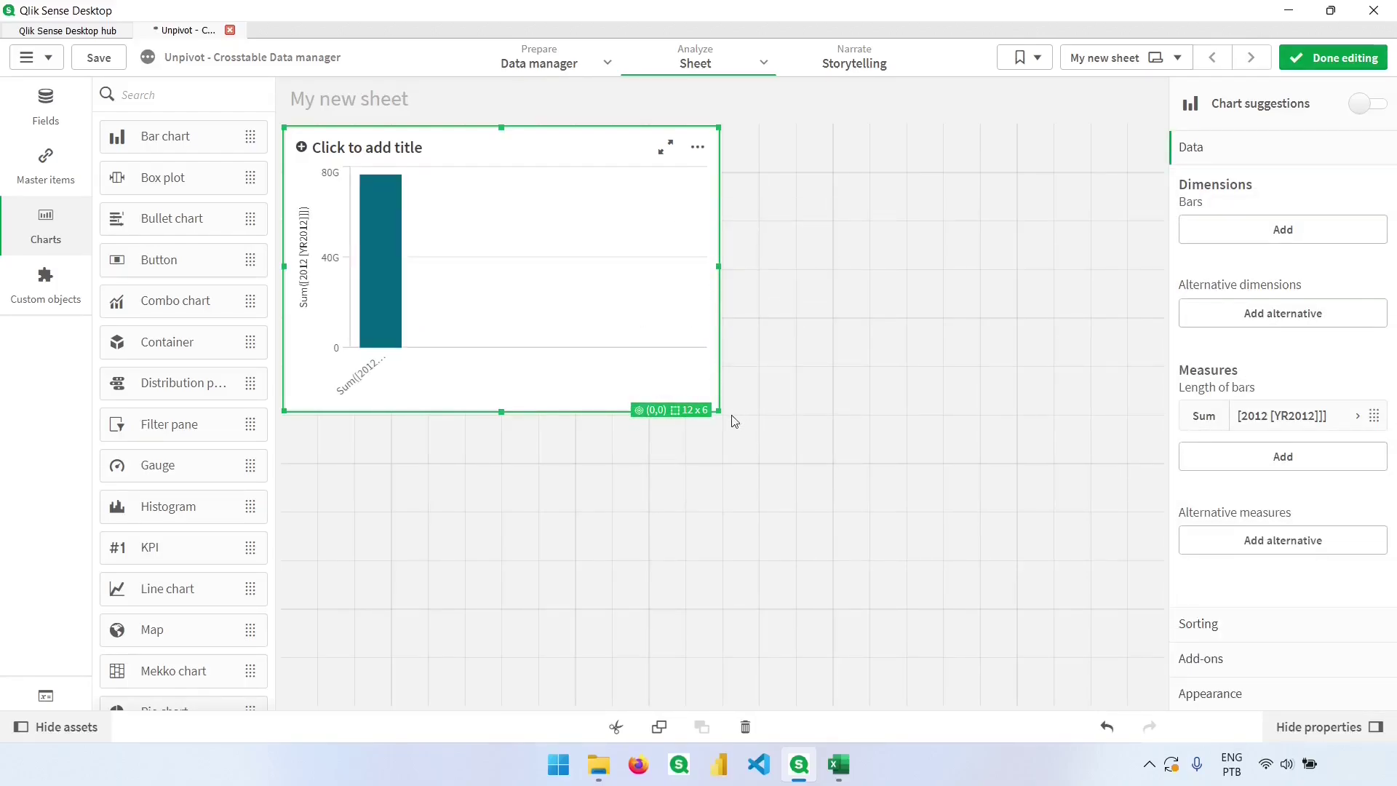
{"action": "left_click", "coordinate": [1296, 459]}
{"action": "left_click", "coordinate": [1274, 360]}
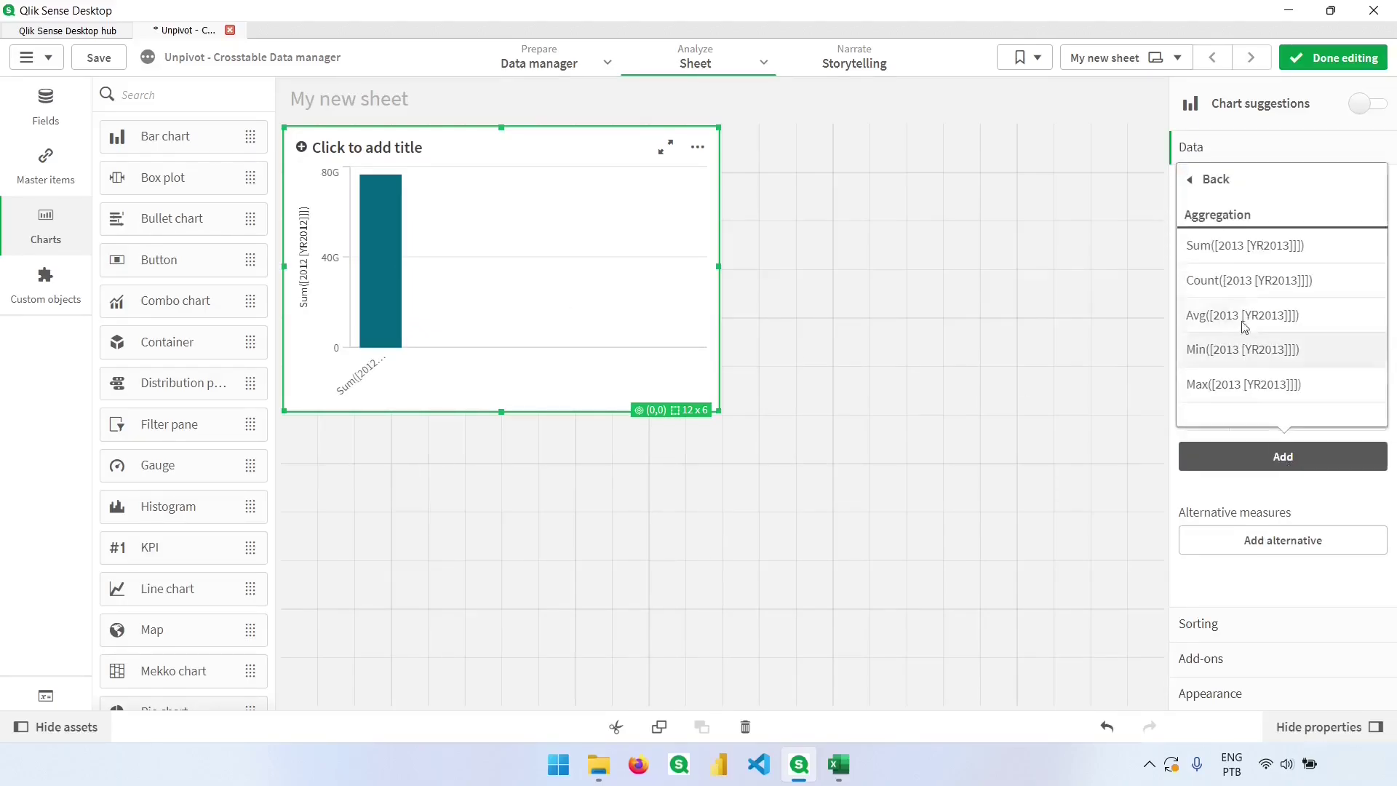
{"action": "left_click", "coordinate": [1246, 245]}
{"action": "left_click", "coordinate": [1273, 496]}
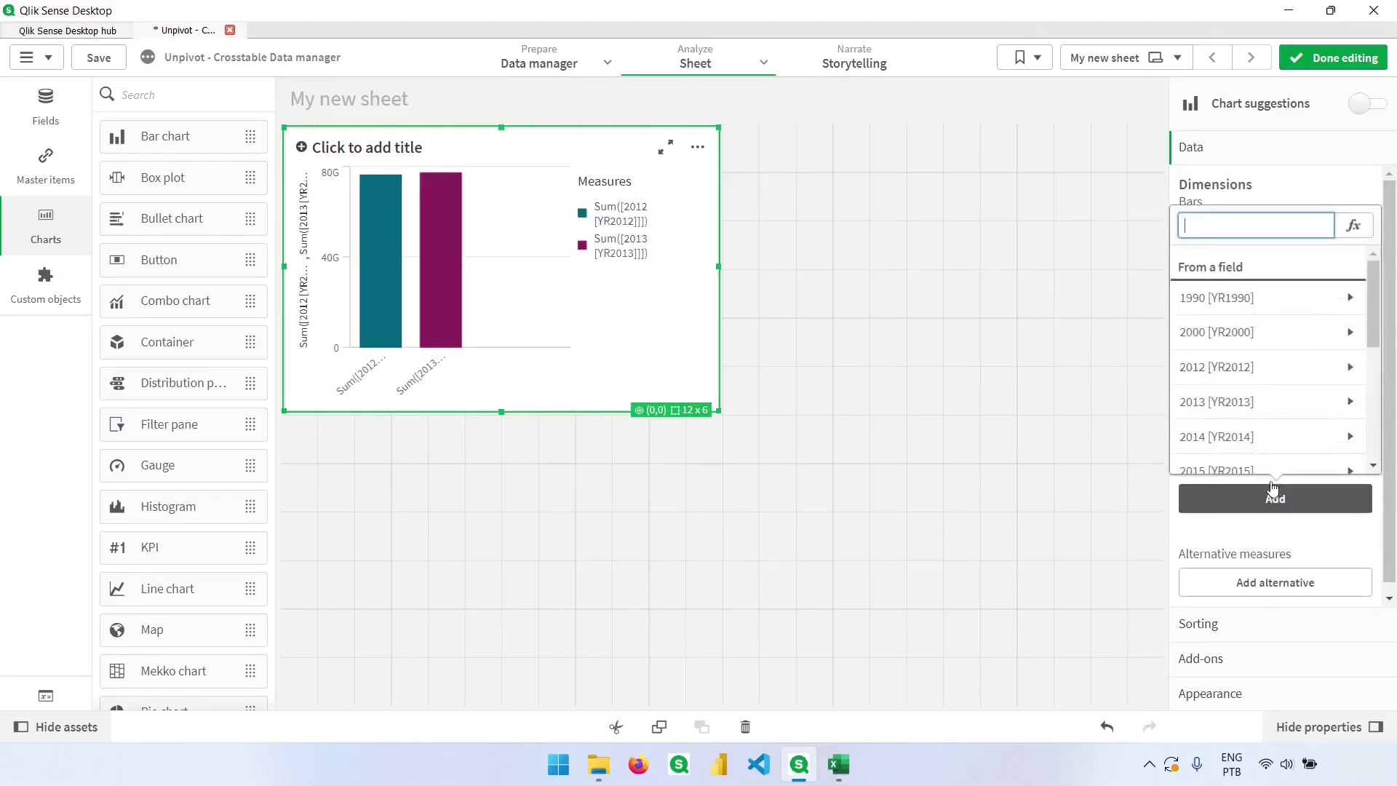
{"action": "left_click", "coordinate": [1275, 437]}
{"action": "left_click", "coordinate": [1250, 291]}
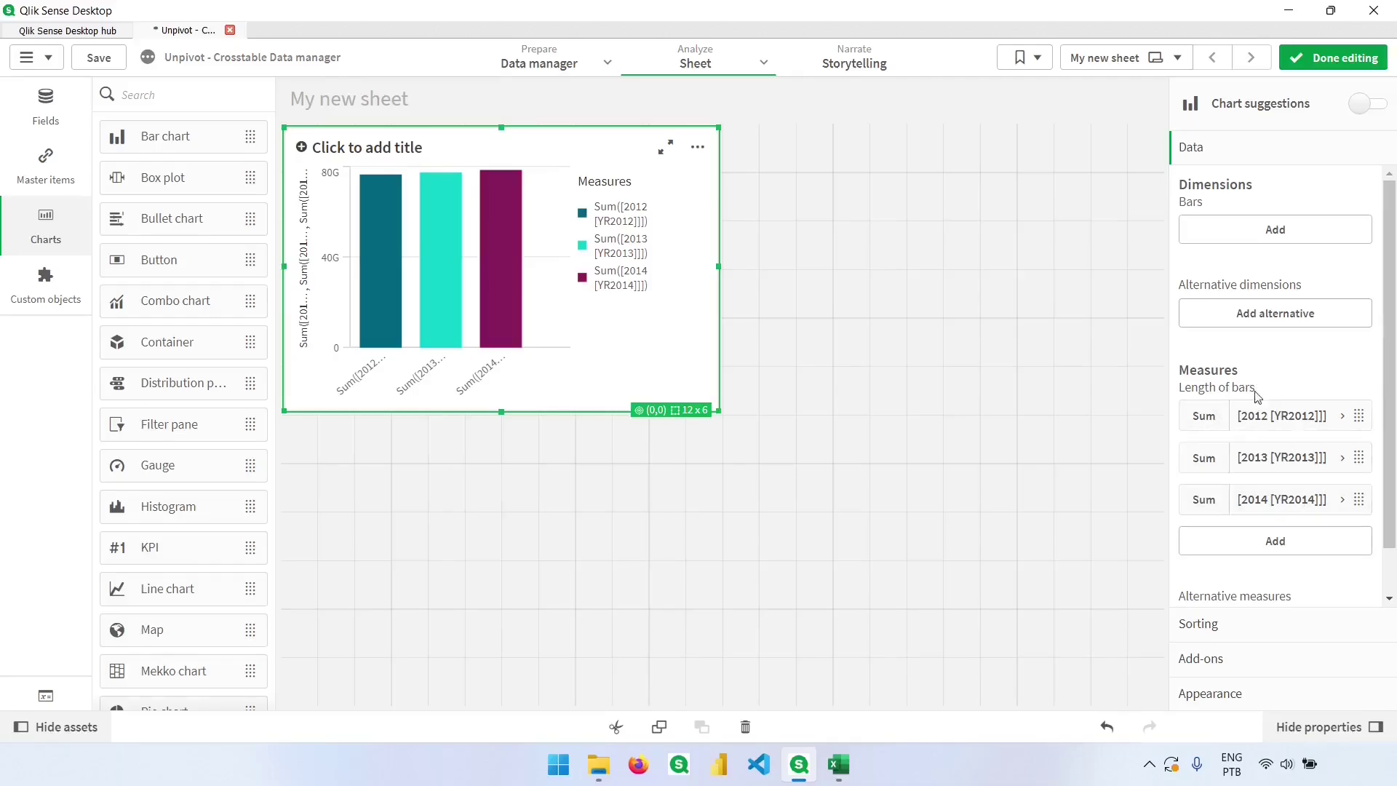
Open the Data table in the Data manager editor, showing its 14 columns and 271 rows
{"action": "left_click", "coordinate": [714, 244]}
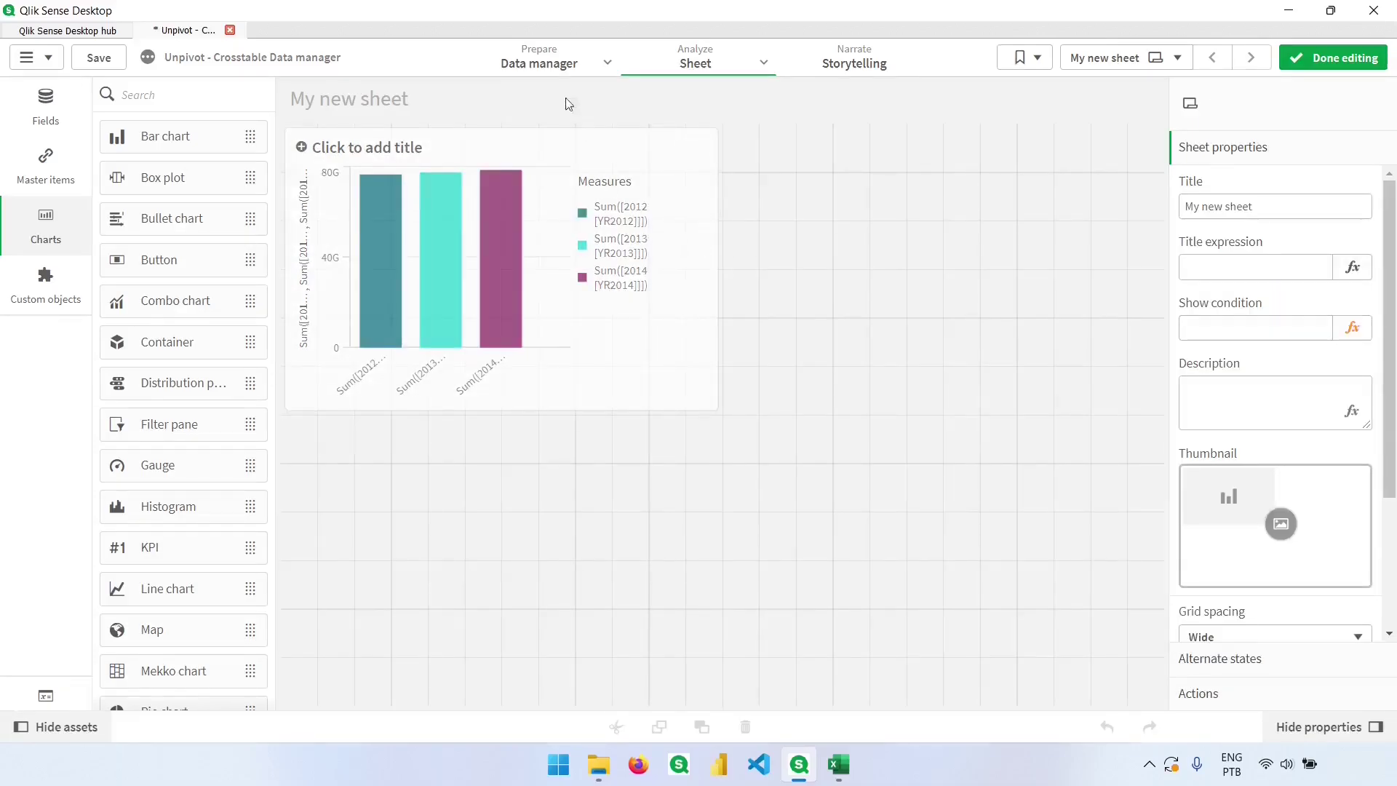
{"action": "left_click", "coordinate": [545, 64]}
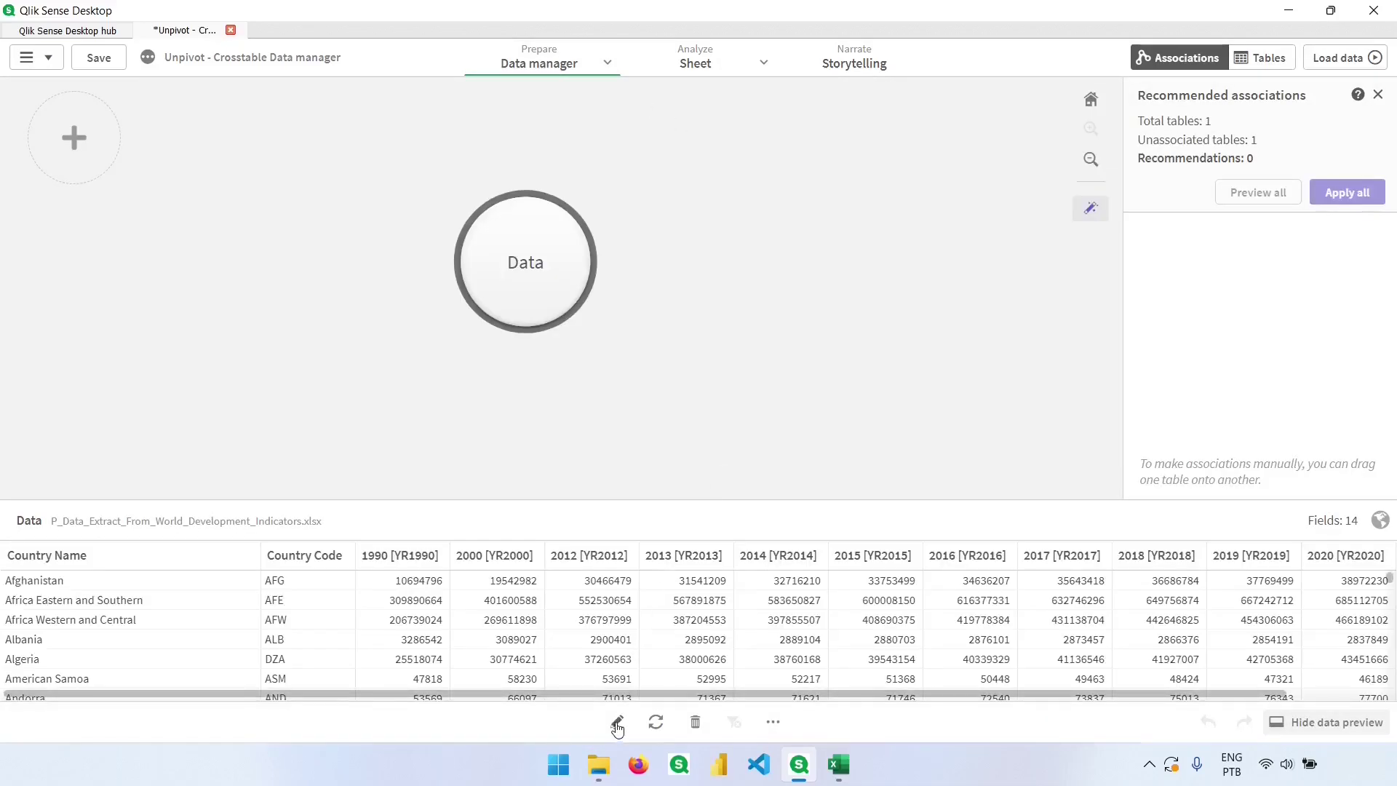
{"action": "left_click", "coordinate": [617, 724]}
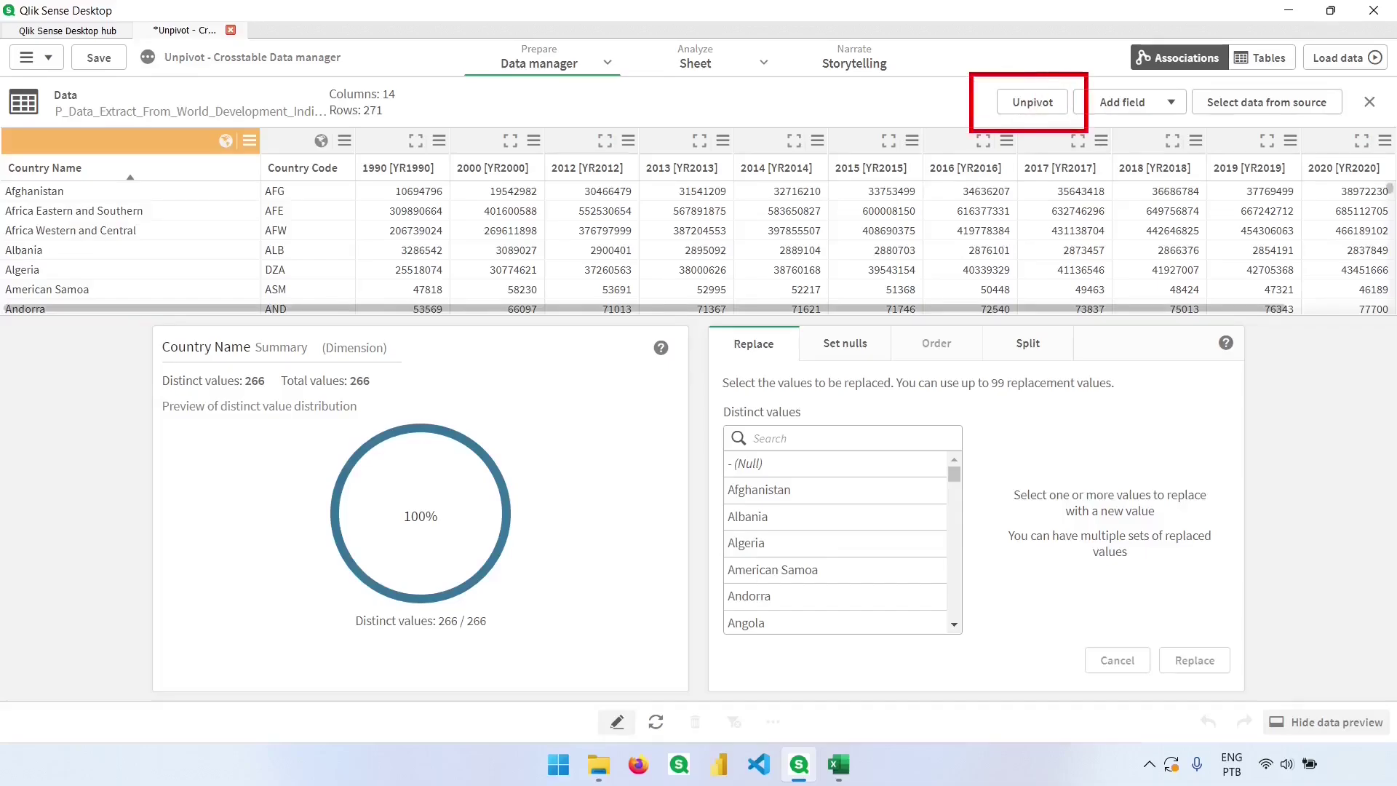
Enter unpivot mode and mark the 1990, 2000, 2012, 2013, 2014 and 2015 columns
{"action": "left_click", "coordinate": [1033, 106]}
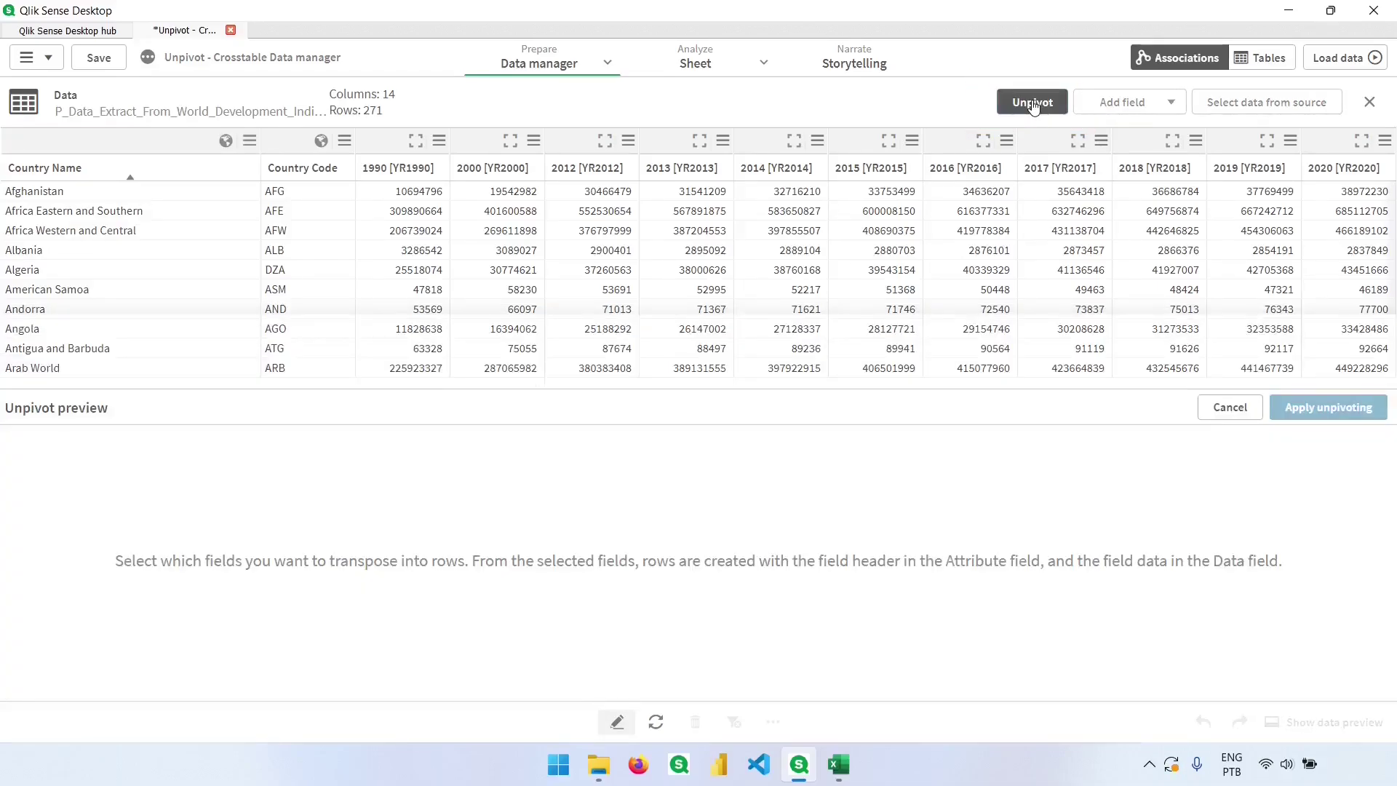
{"action": "left_click", "coordinate": [402, 149]}
{"action": "left_click", "coordinate": [499, 145]}
{"action": "left_click", "coordinate": [622, 148]}
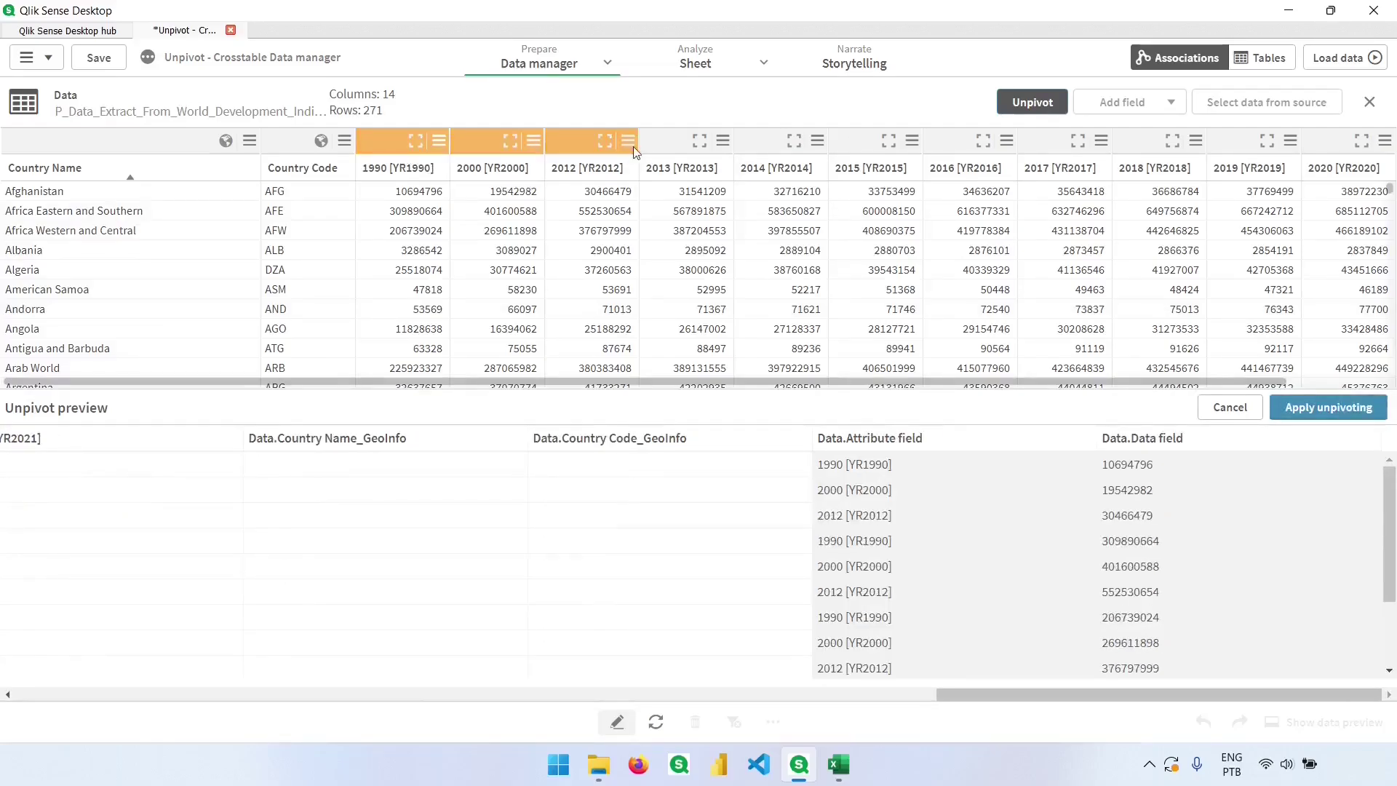
{"action": "left_click", "coordinate": [684, 148]}
{"action": "left_click", "coordinate": [778, 148]}
{"action": "left_click", "coordinate": [873, 149]}
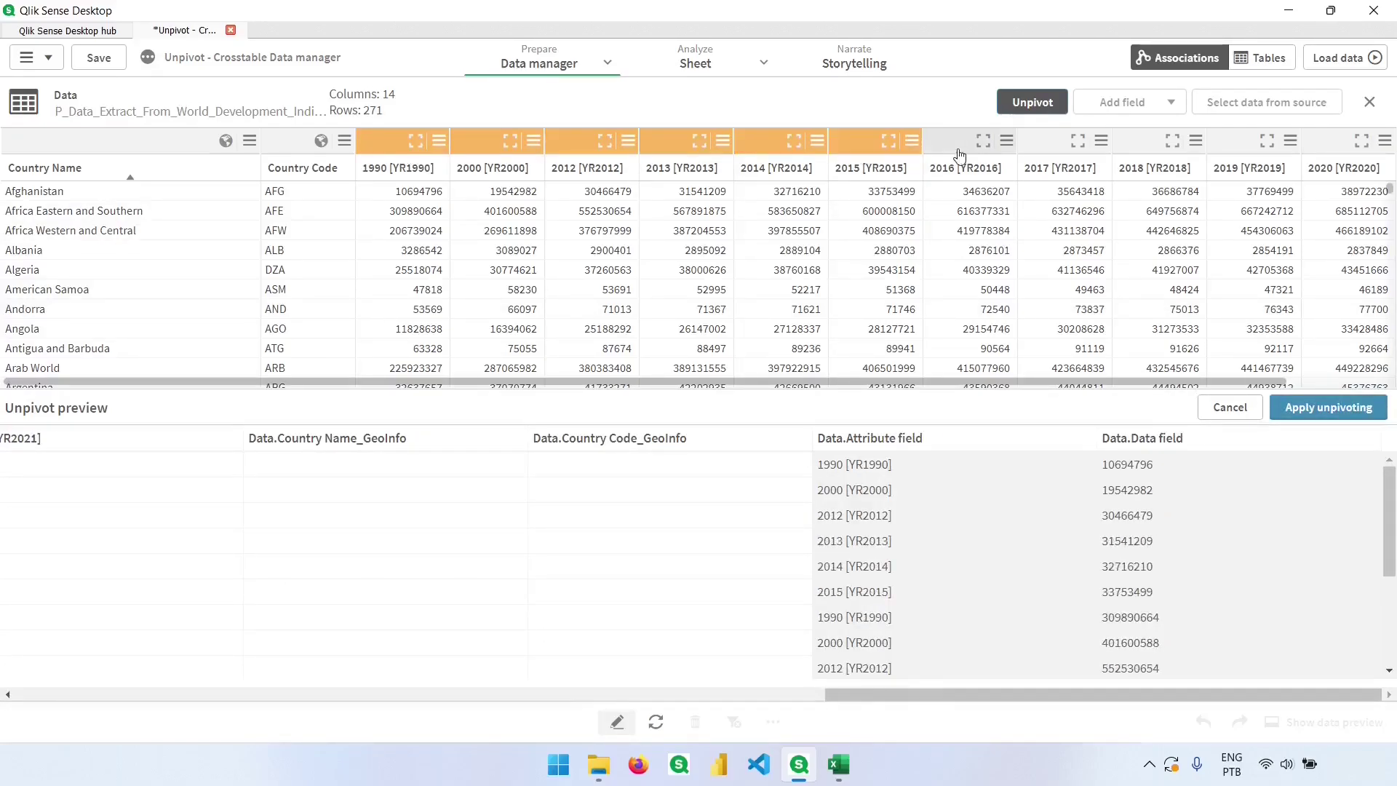
Mark the 2016, 2017, 2018, 2019, 2020 and 2021 columns for unpivoting too
{"action": "left_click", "coordinate": [961, 151]}
{"action": "left_click", "coordinate": [1051, 149]}
{"action": "left_click", "coordinate": [1150, 149]}
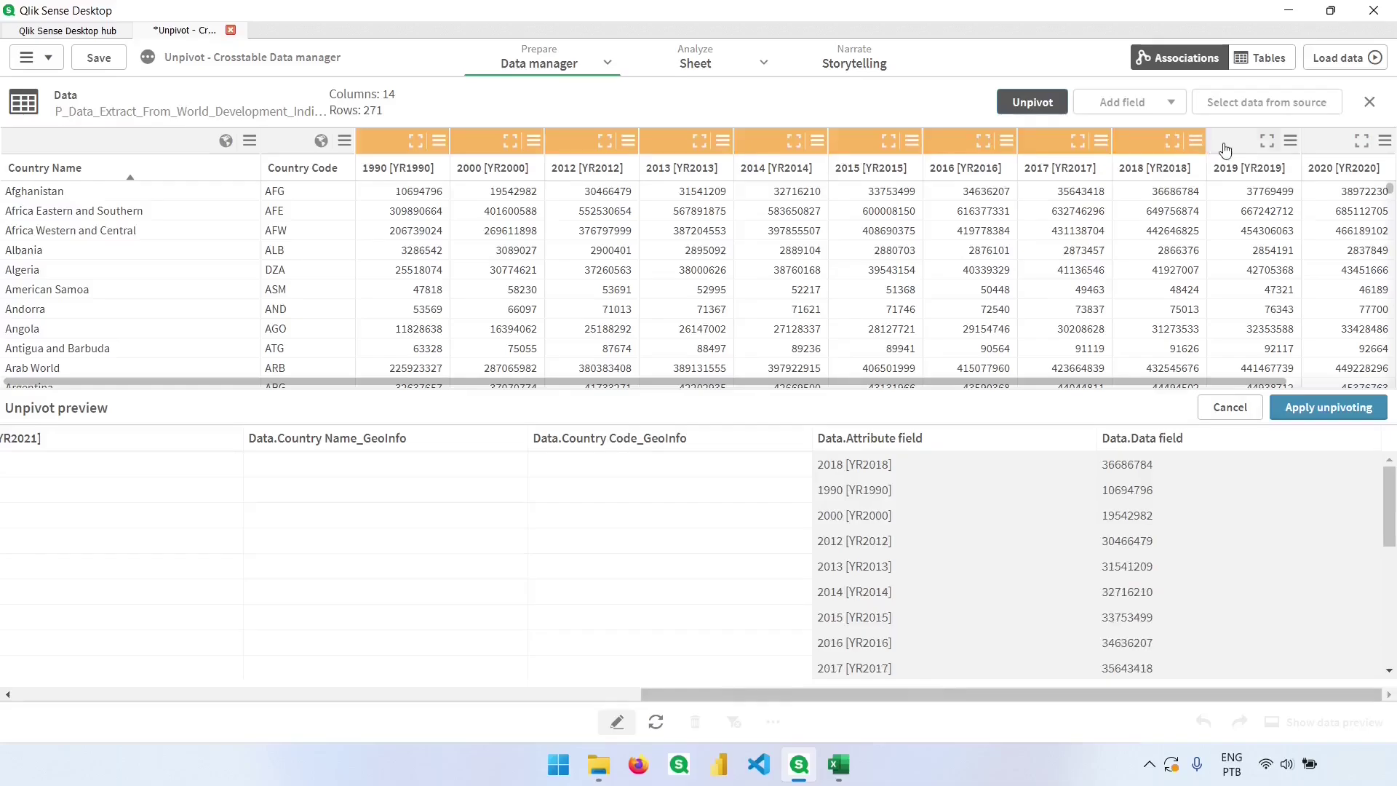
{"action": "left_click", "coordinate": [1226, 150]}
{"action": "left_click", "coordinate": [1302, 381]}
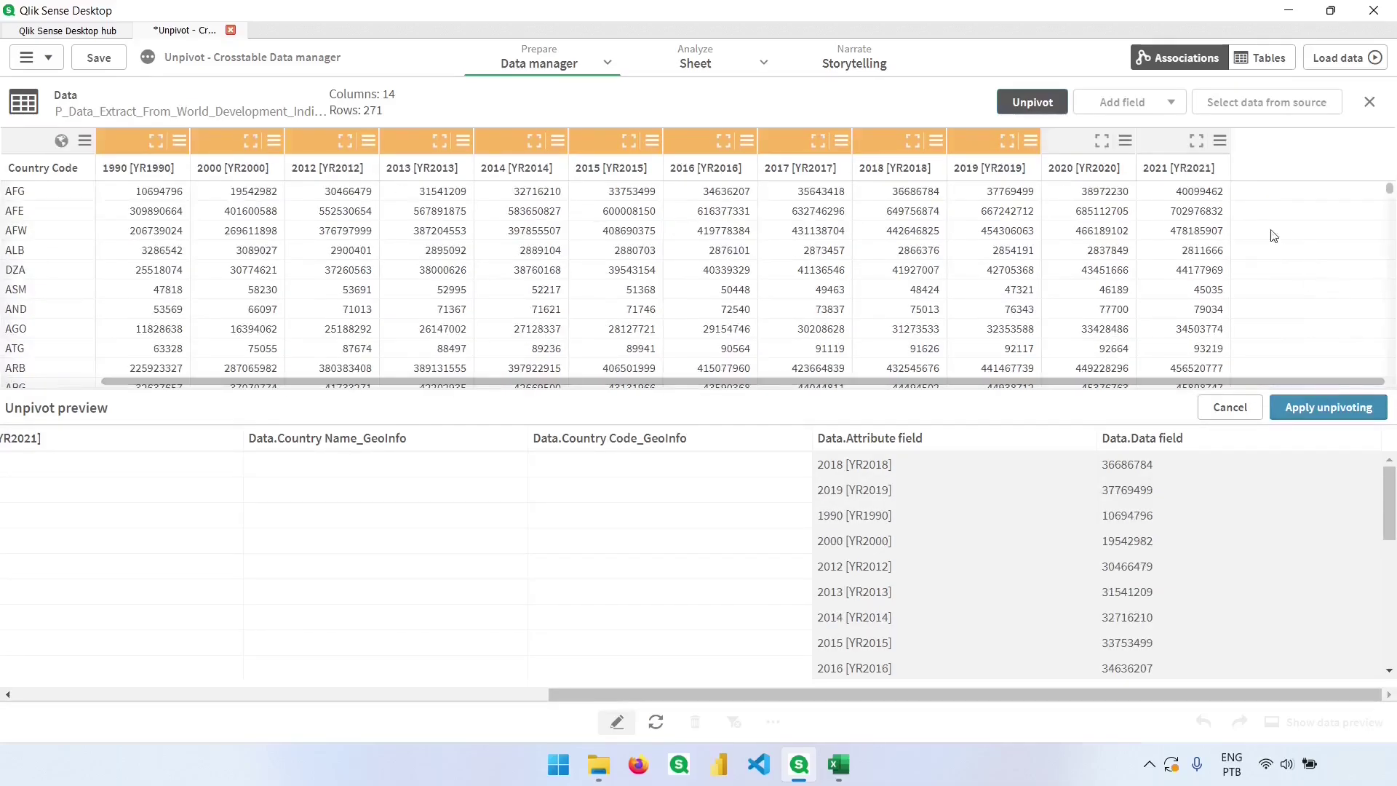
{"action": "left_click", "coordinate": [1303, 225]}
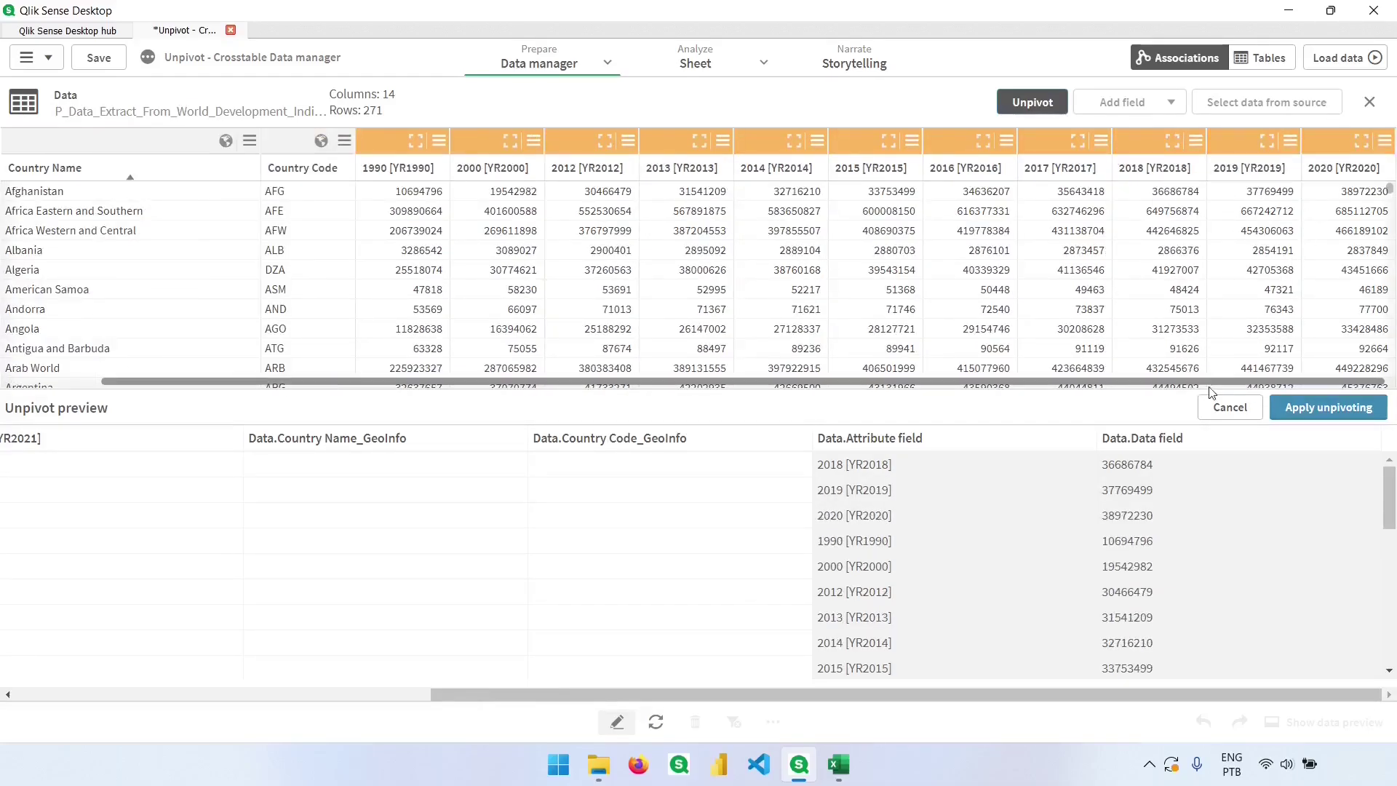
{"action": "left_click", "coordinate": [1315, 383]}
{"action": "left_click", "coordinate": [1160, 144]}
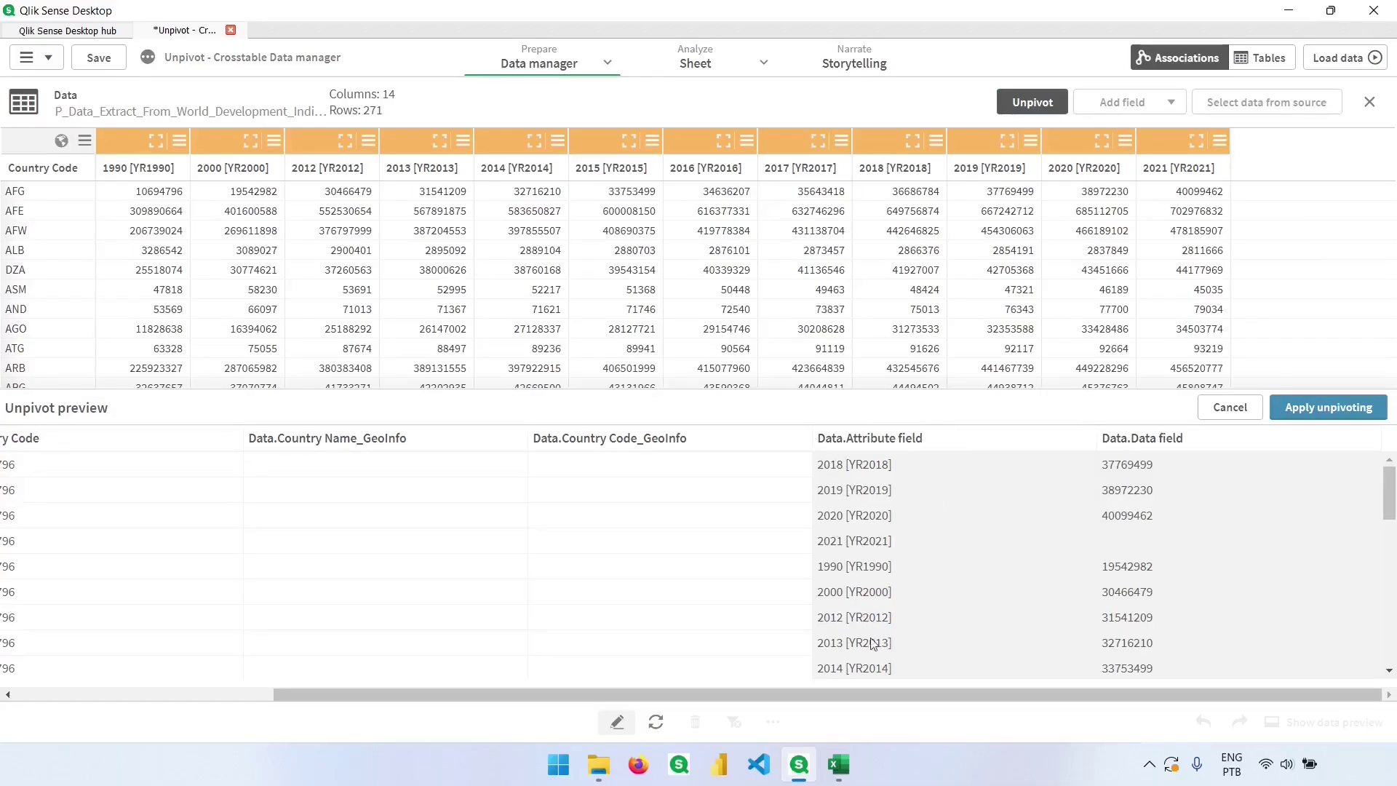
{"action": "left_click_drag", "start_coordinate": [886, 692], "coordinate": [628, 692]}
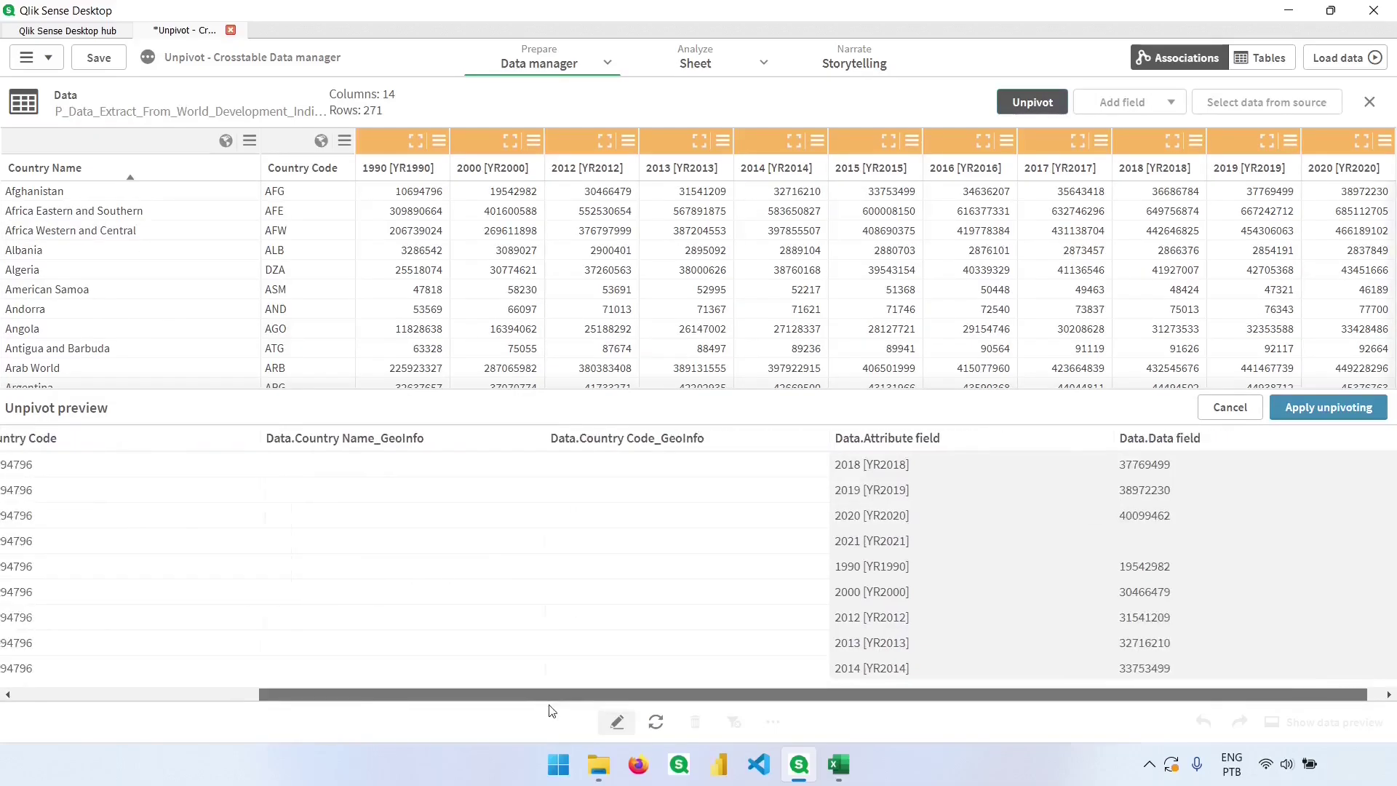
Apply the unpivot and rename the Data.Attribute field to Year
{"action": "left_click", "coordinate": [1322, 411]}
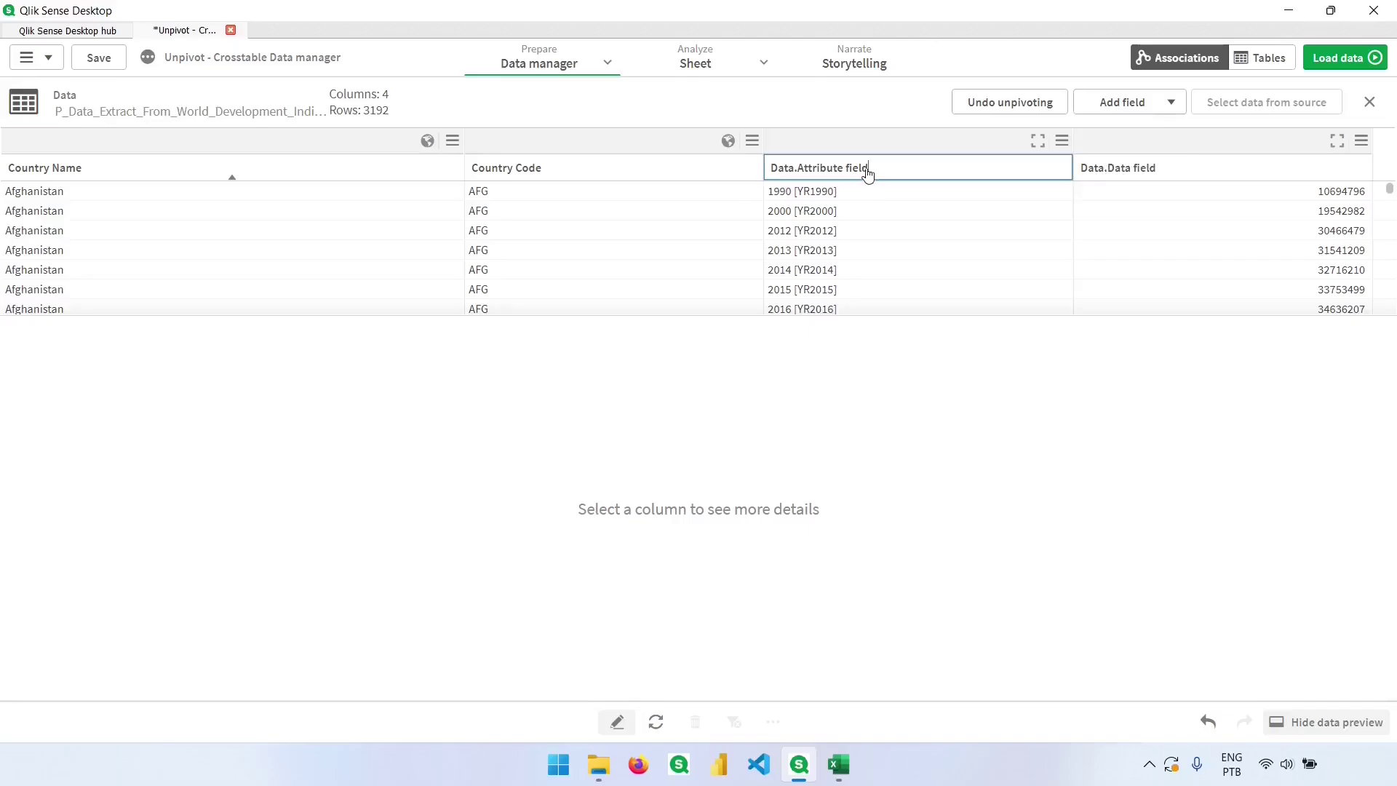
{"action": "key", "text": "ctrl+shift+Left"}
{"action": "key", "text": "ctrl+shift+Left"}
{"action": "key", "text": "ctrl+shift+Left"}
{"action": "key", "text": "ctrl+shift+Left"}
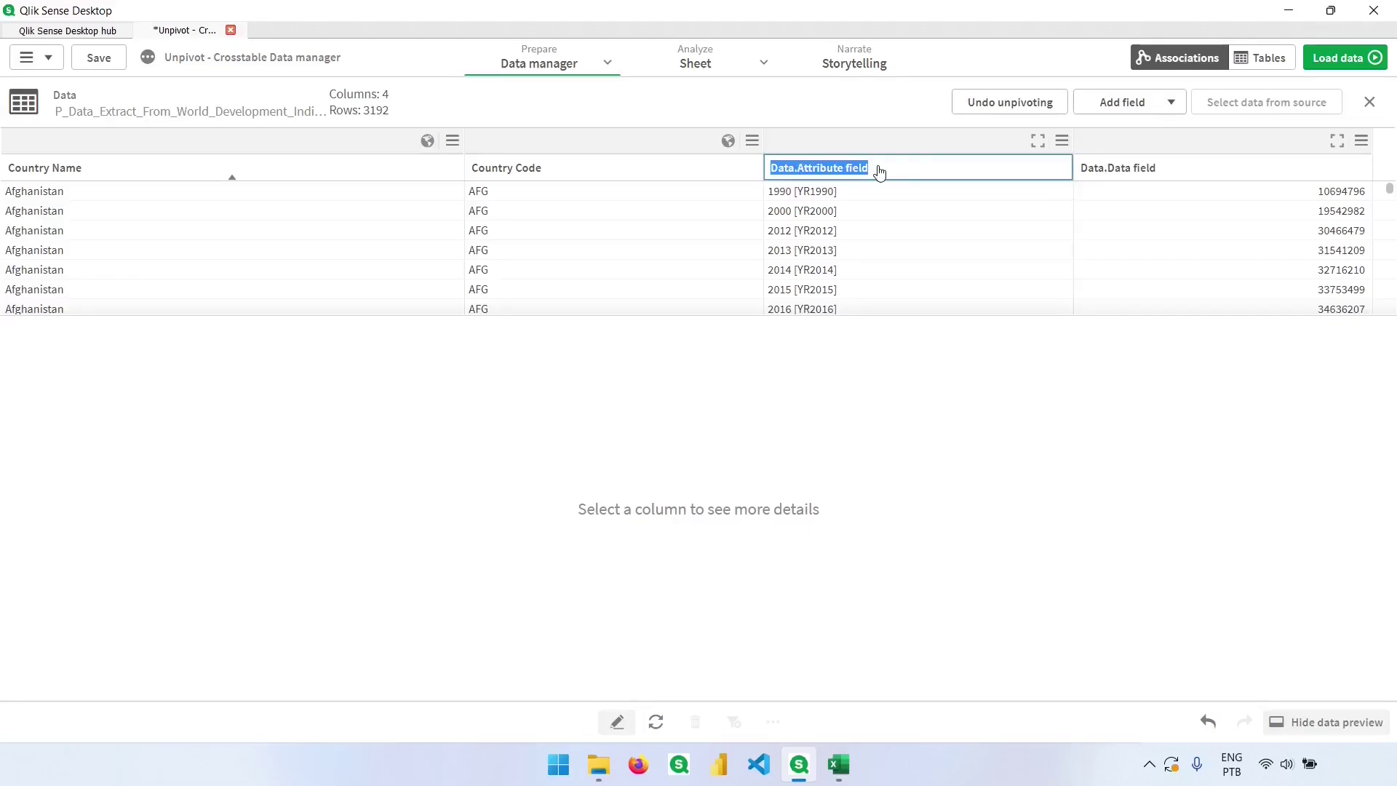
{"action": "type", "text": "Ye"}
{"action": "key", "text": "Caps_Lock"}
{"action": "type", "text": "AR"}
{"action": "key", "text": "Caps_Lock"}
{"action": "key", "text": "BackSpace"}
{"action": "key", "text": "BackSpace"}
{"action": "type", "text": "ar"}
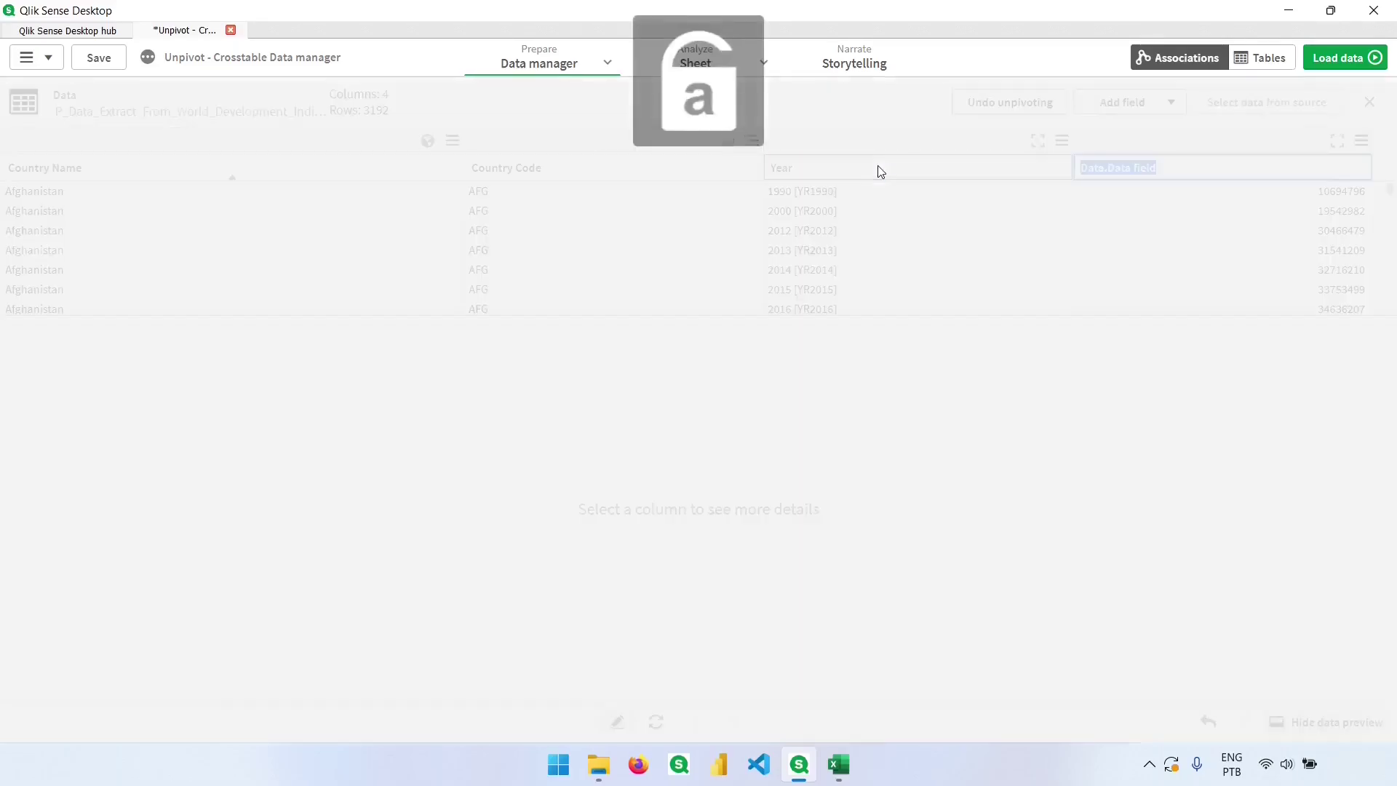
{"action": "key", "text": "Return"}
Rename the Data.Data field to Population
{"action": "left_click", "coordinate": [1160, 178]}
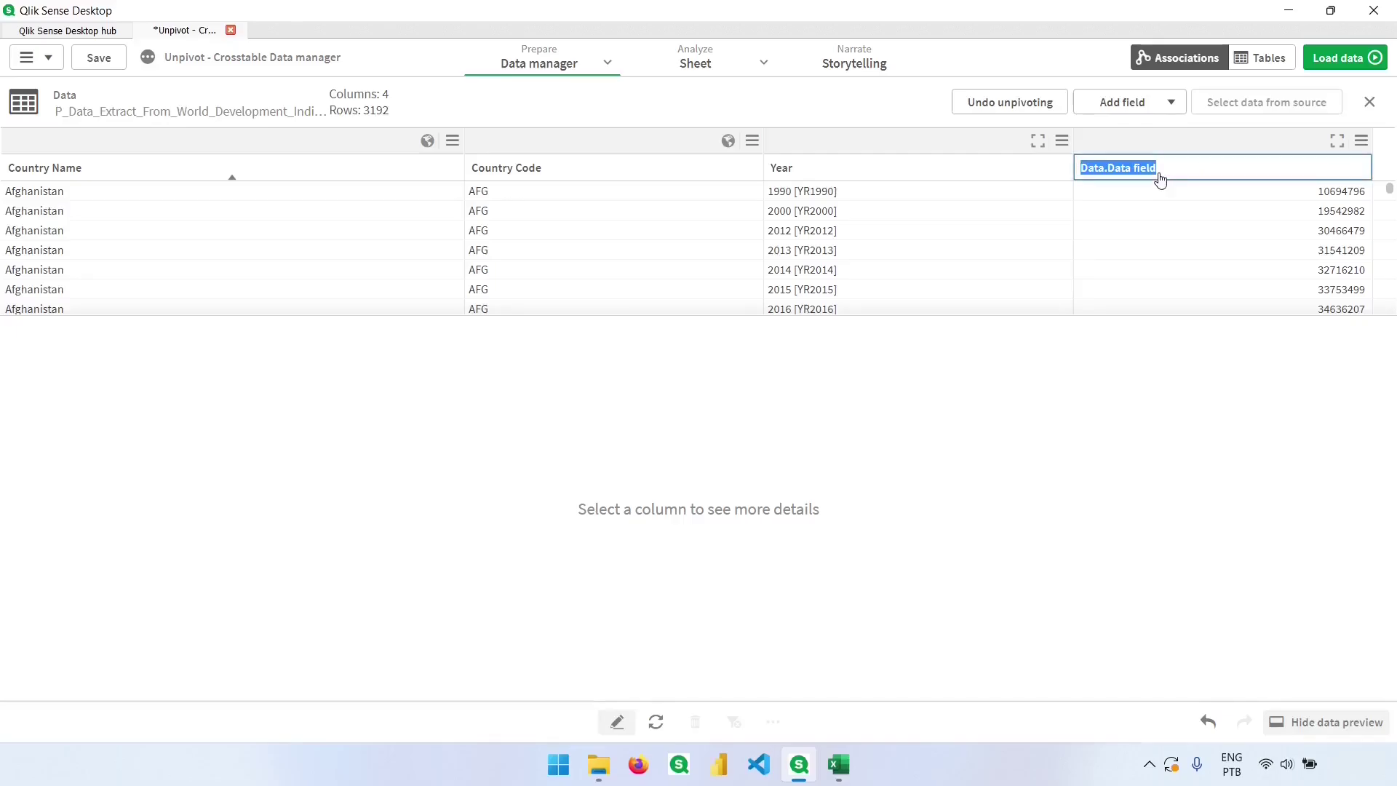
{"action": "type", "text": "Population"}
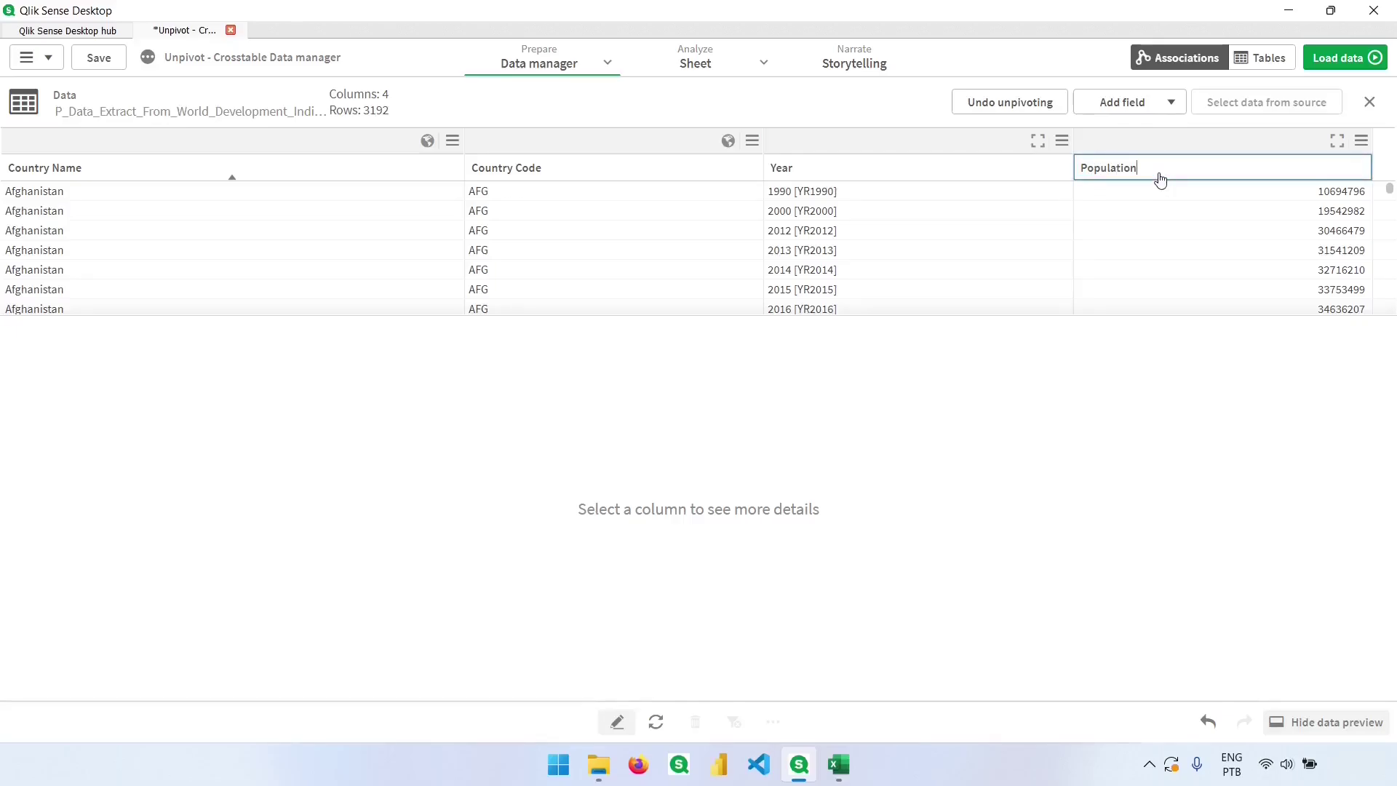
{"action": "key", "text": "Tab"}
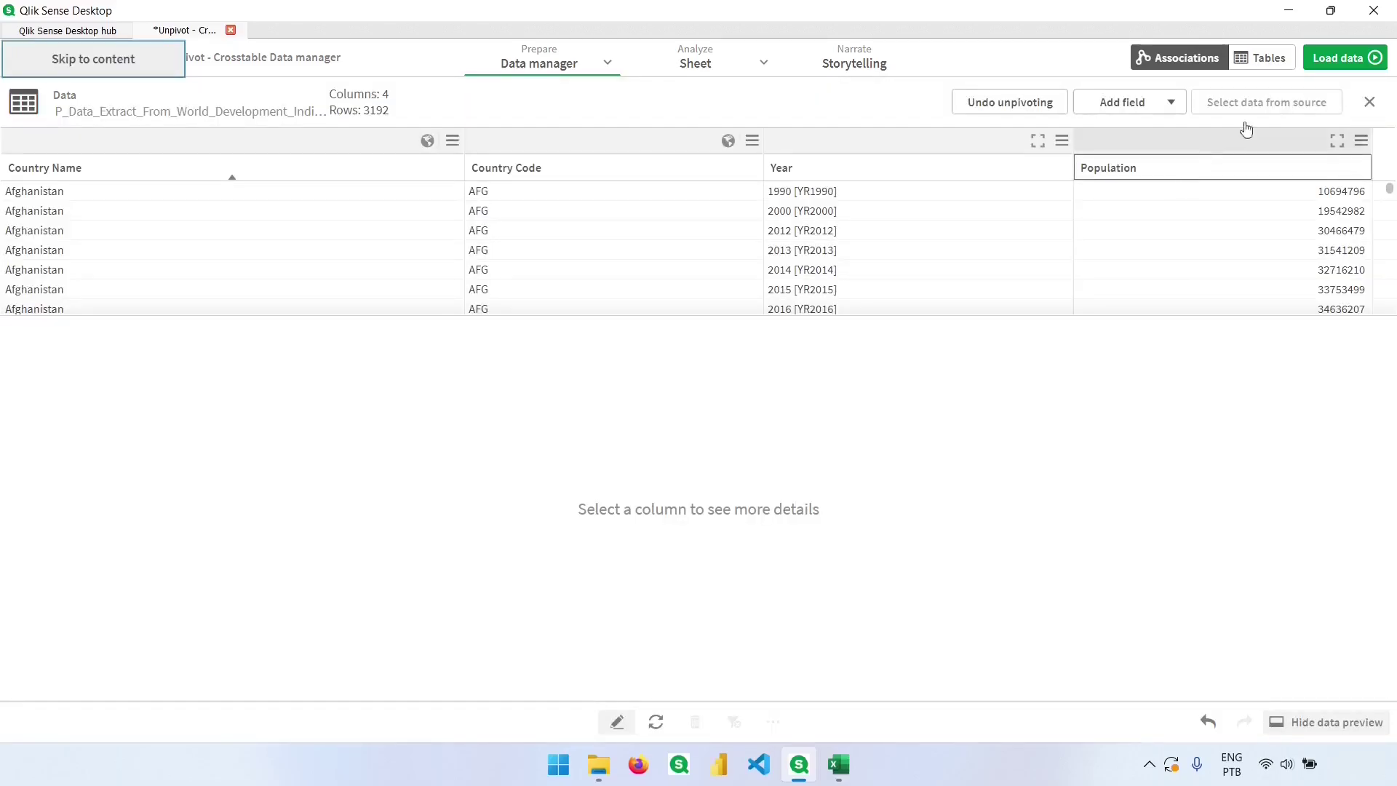
Load the reshaped data into the app and return to the sheet
{"action": "left_click", "coordinate": [1338, 61]}
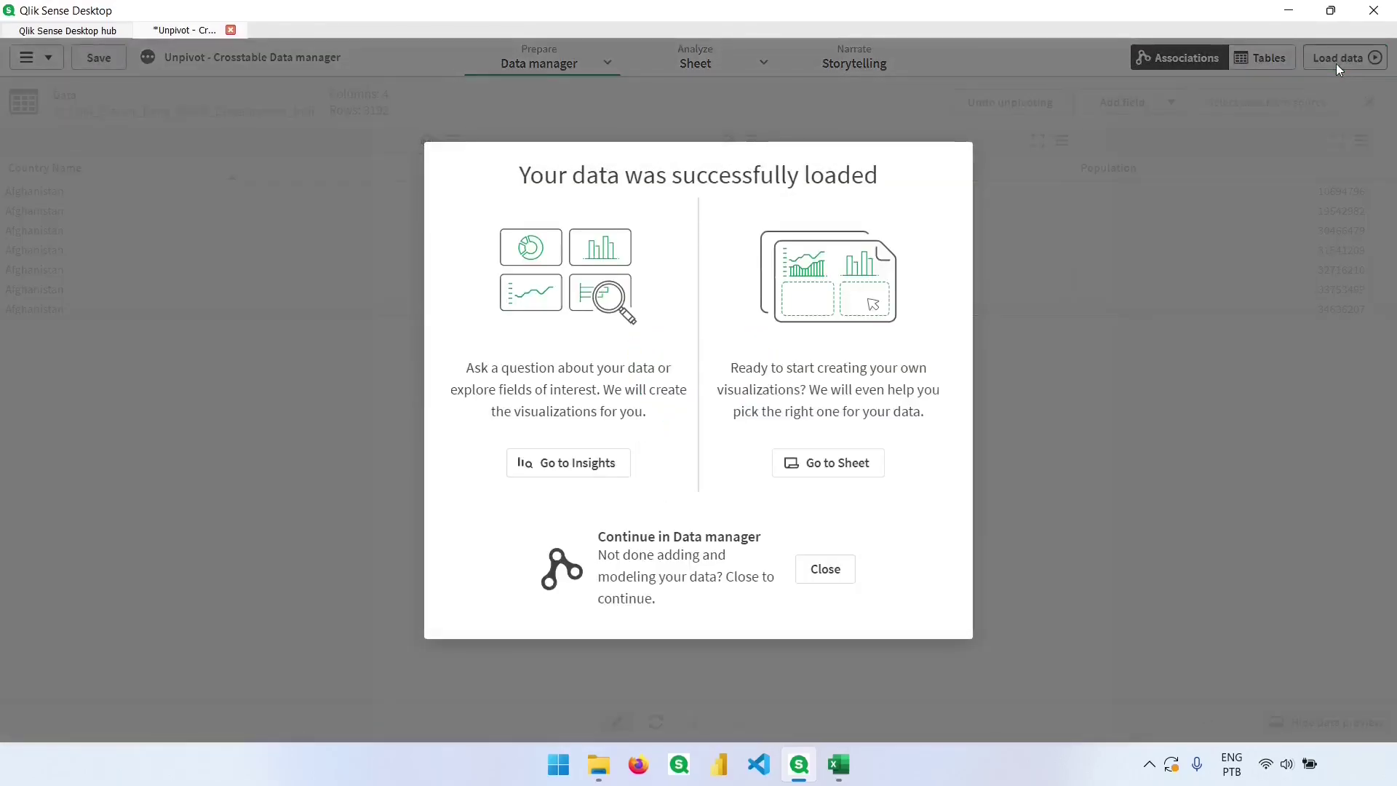
{"action": "left_click", "coordinate": [827, 571]}
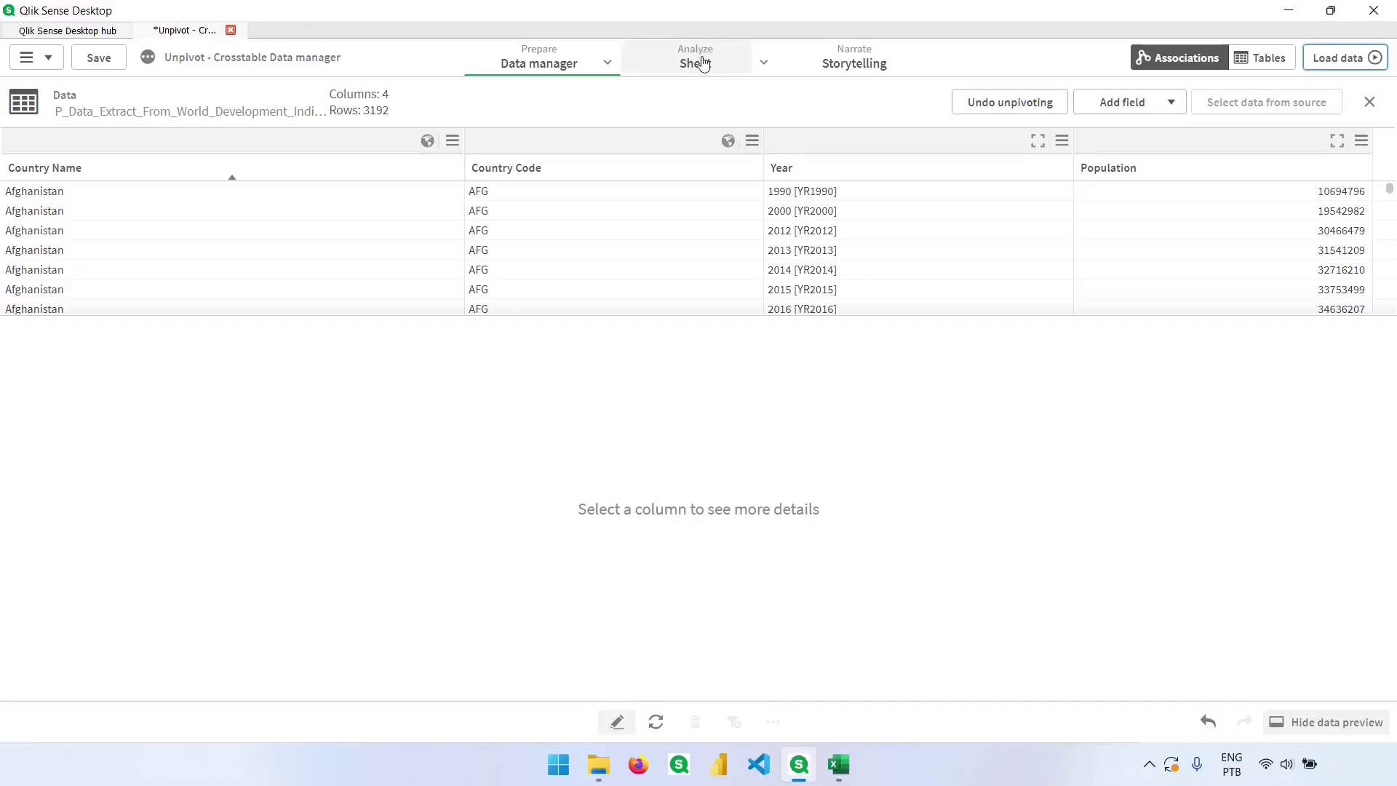
{"action": "left_click", "coordinate": [703, 65]}
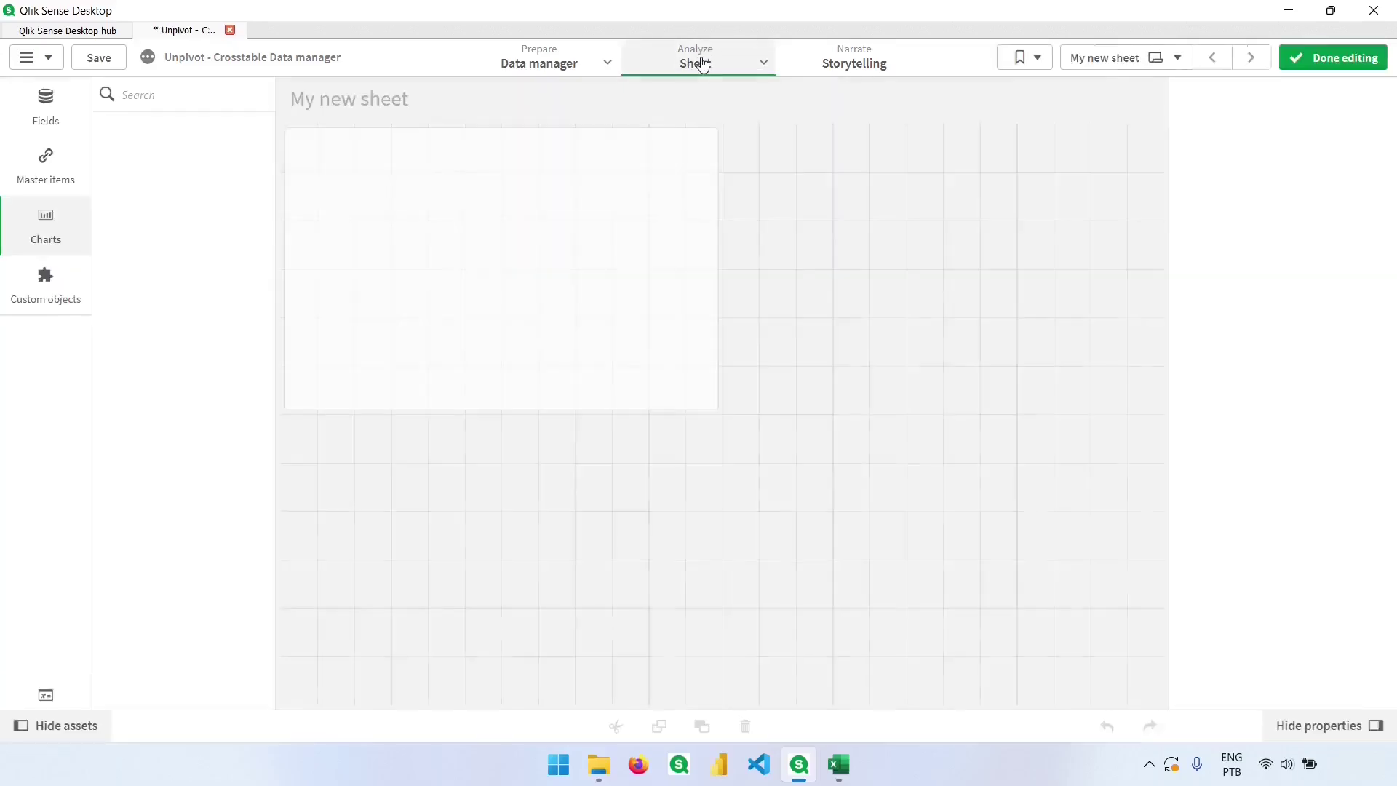
Delete the old three-measure chart and place a new empty bar chart on the sheet
{"action": "left_click", "coordinate": [663, 375]}
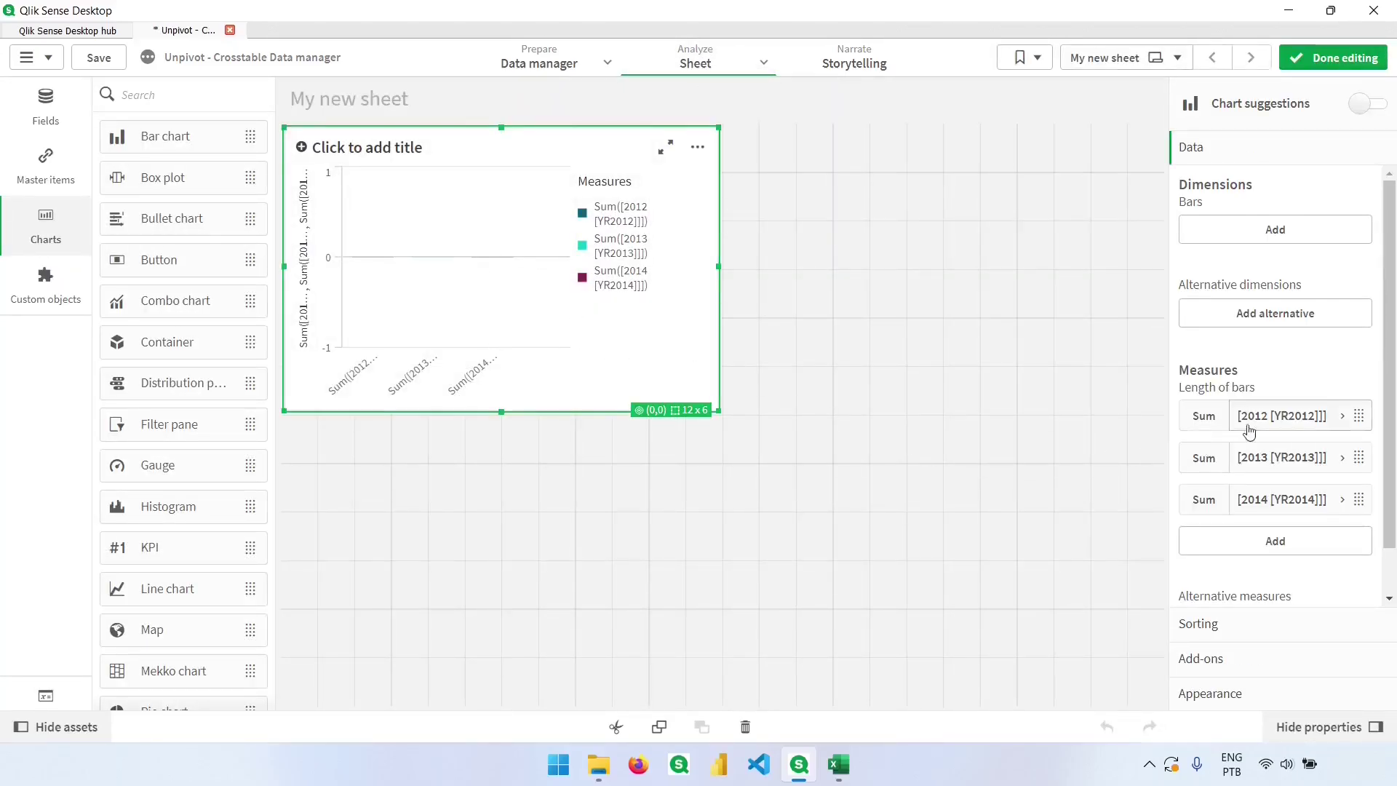
{"action": "left_click", "coordinate": [1255, 433]}
{"action": "left_click", "coordinate": [1269, 437]}
{"action": "key", "text": "Delete"}
{"action": "left_click_drag", "start_coordinate": [164, 138], "coordinate": [1083, 475]}
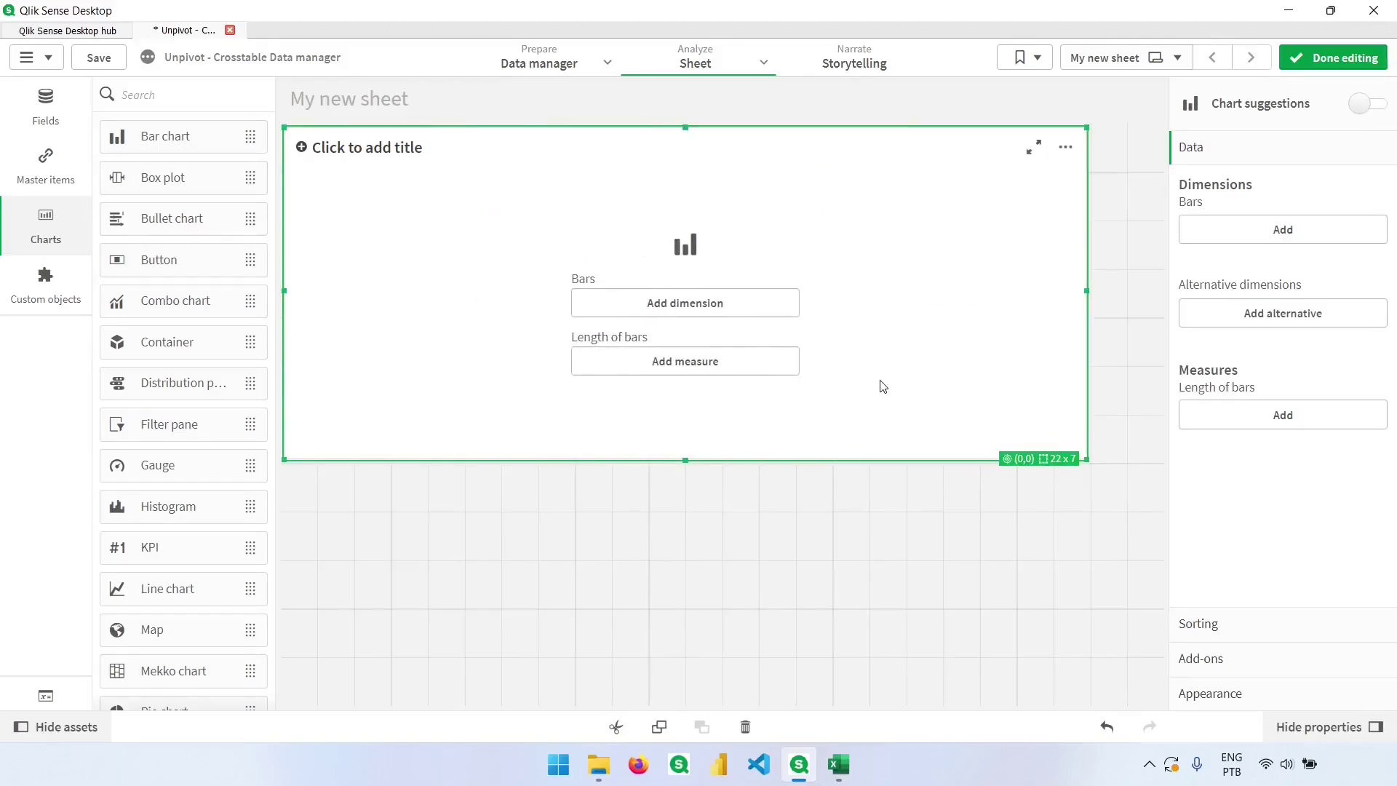
Chart Sum(Population) by Year, with Year as primary sort so bars run 1990 to 2021
{"action": "left_click", "coordinate": [701, 310]}
{"action": "left_click", "coordinate": [700, 311]}
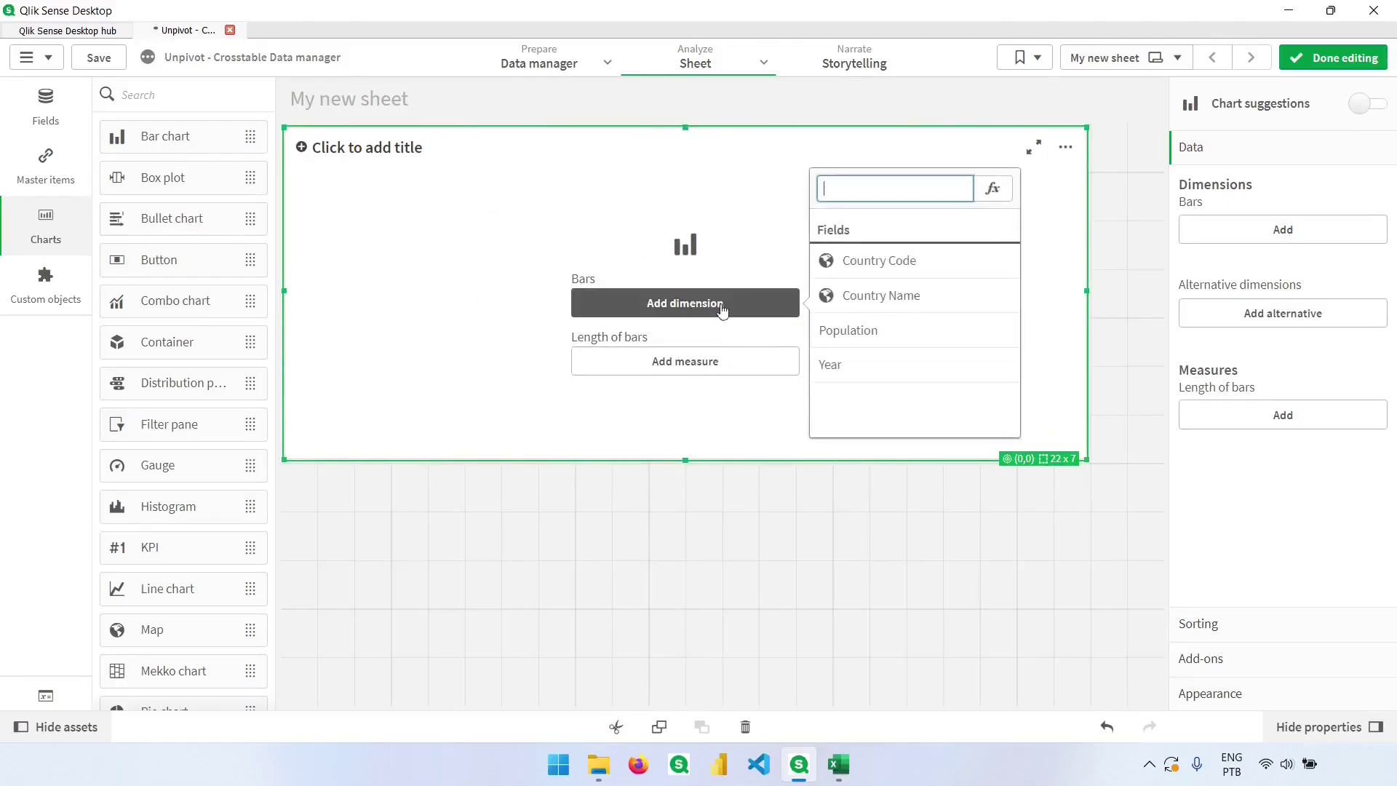
{"action": "left_click", "coordinate": [856, 371]}
{"action": "left_click", "coordinate": [727, 366]}
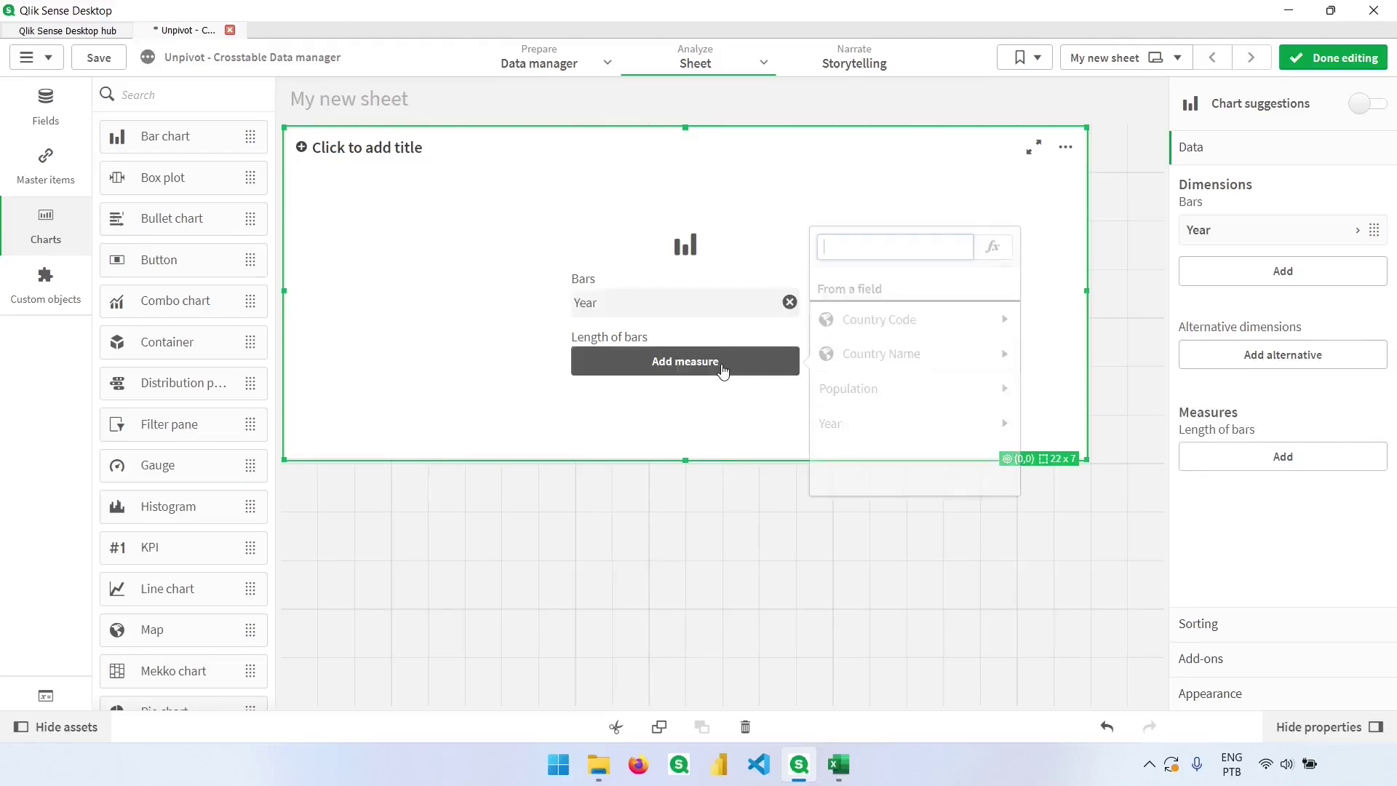
{"action": "left_click", "coordinate": [895, 388]}
{"action": "left_click", "coordinate": [886, 313]}
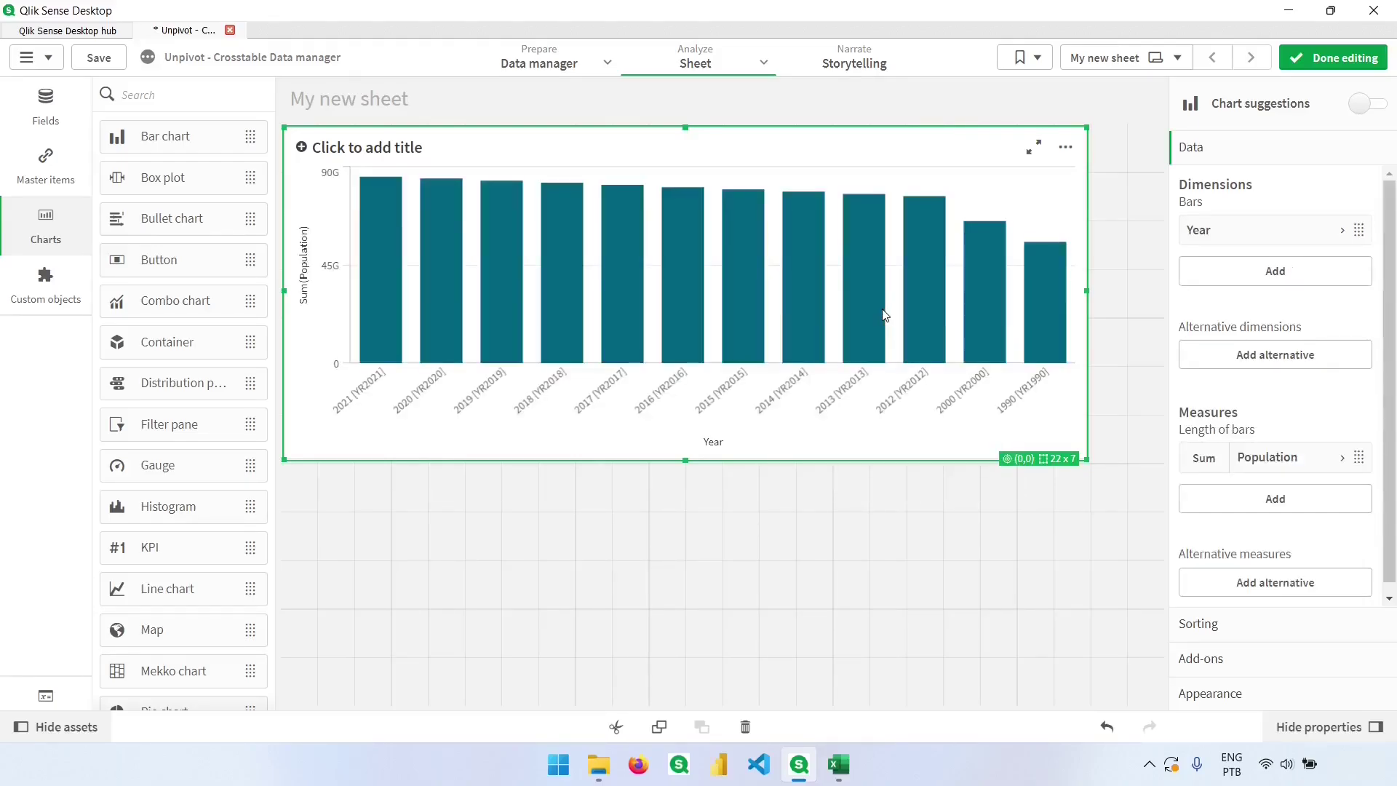
{"action": "left_click", "coordinate": [1232, 626]}
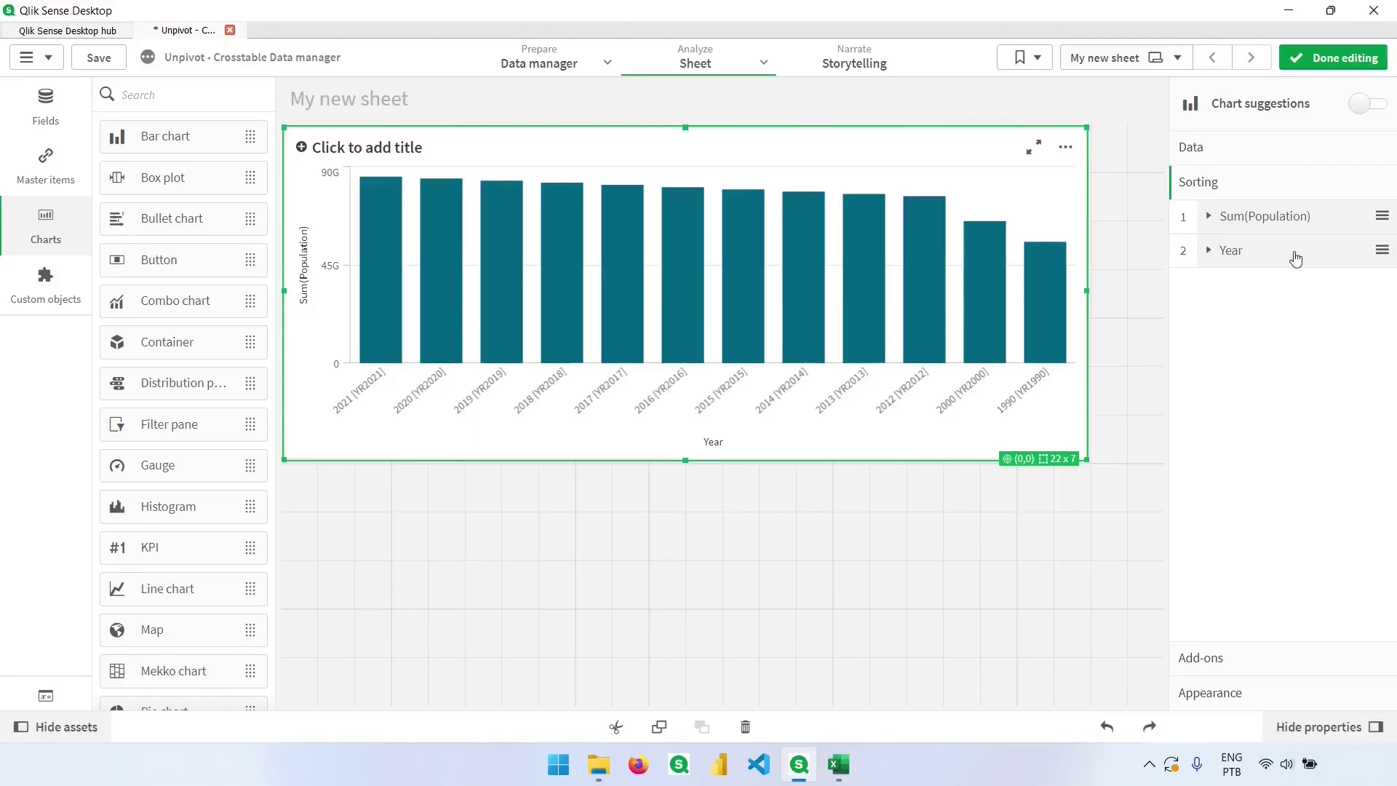
{"action": "left_click_drag", "start_coordinate": [1290, 259], "coordinate": [1288, 219]}
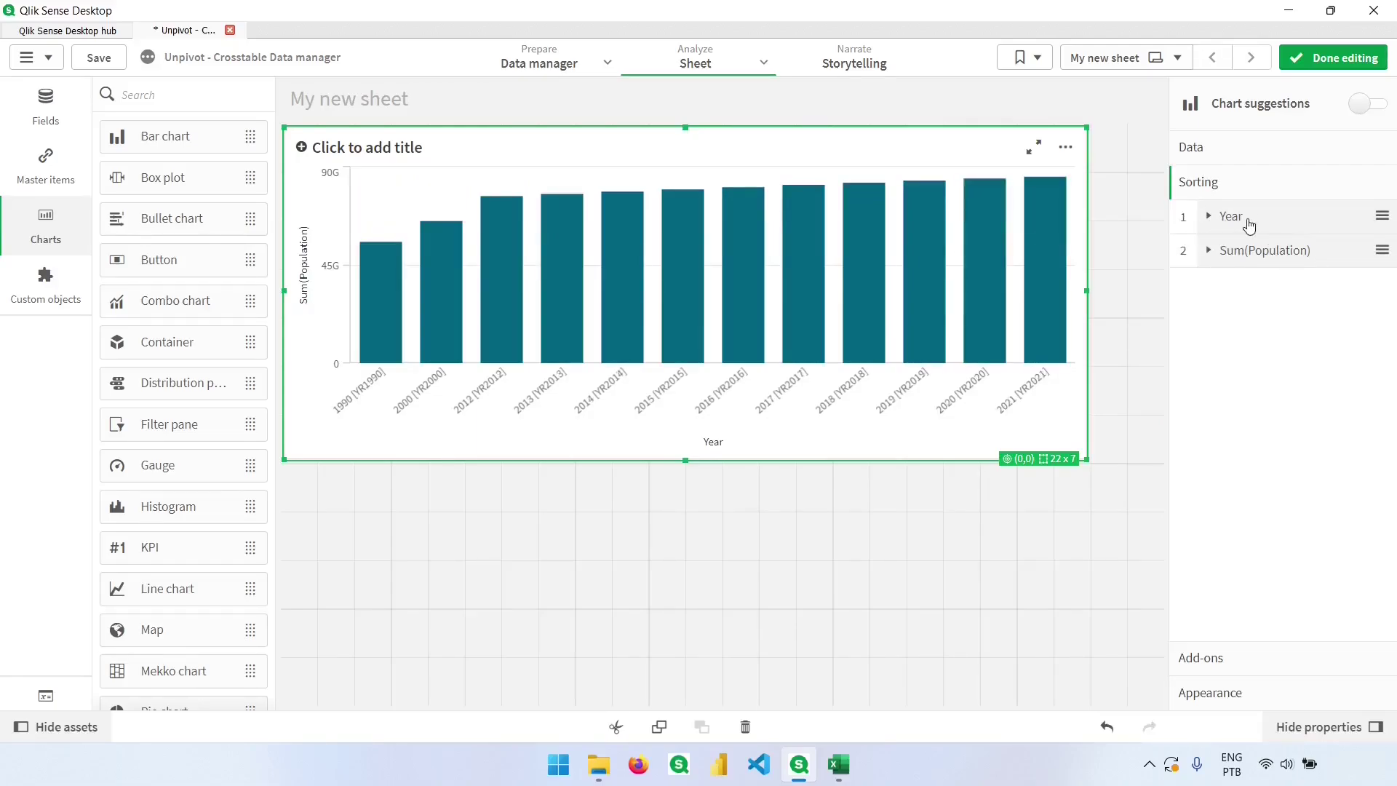